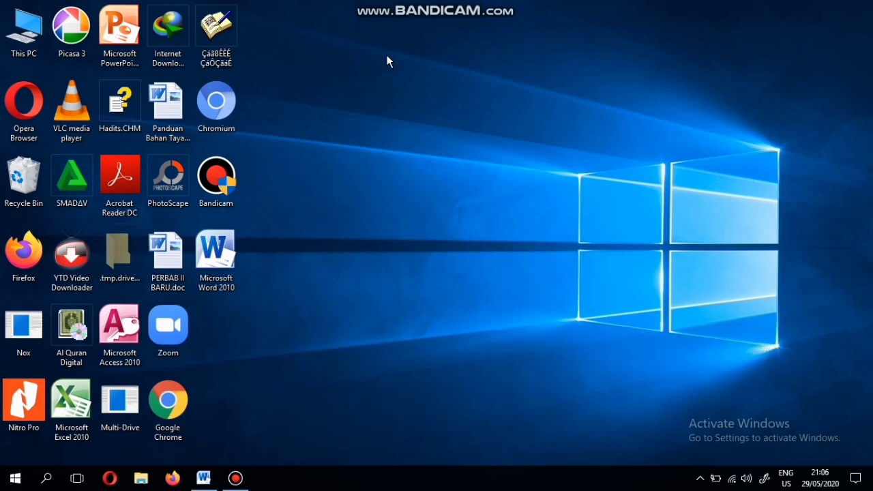
right_click(359, 203)
left_click(372, 240)
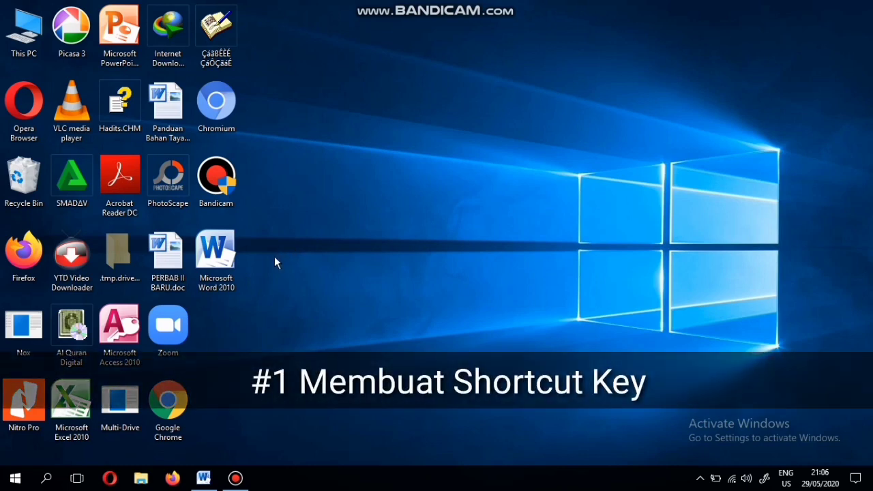
Assign the shortcut key Ctrl + Alt + K to the Microsoft Word 2010 desktop shortcut and apply it with administrator permission
right_click(223, 272)
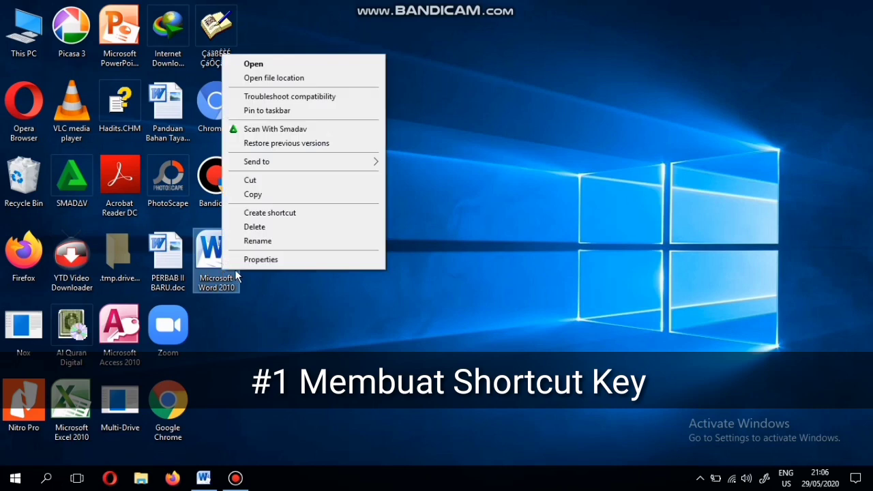
left_click(260, 260)
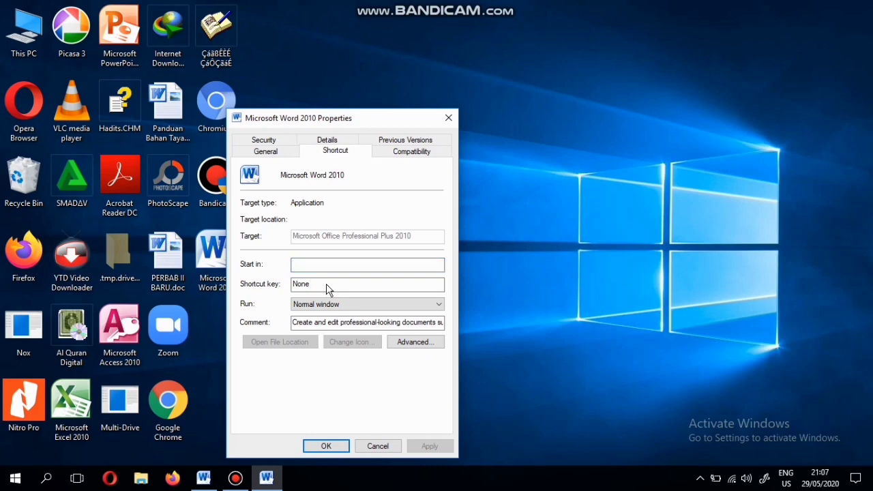
key("ctrl+alt")
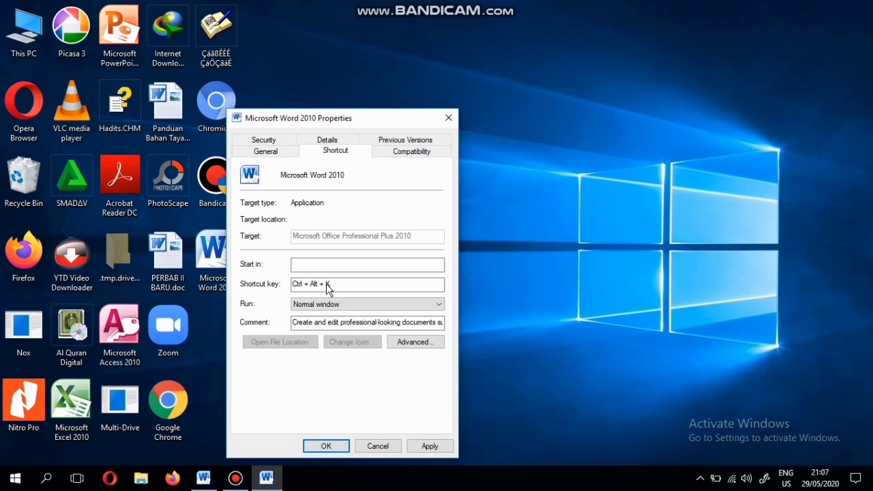
left_click(305, 266)
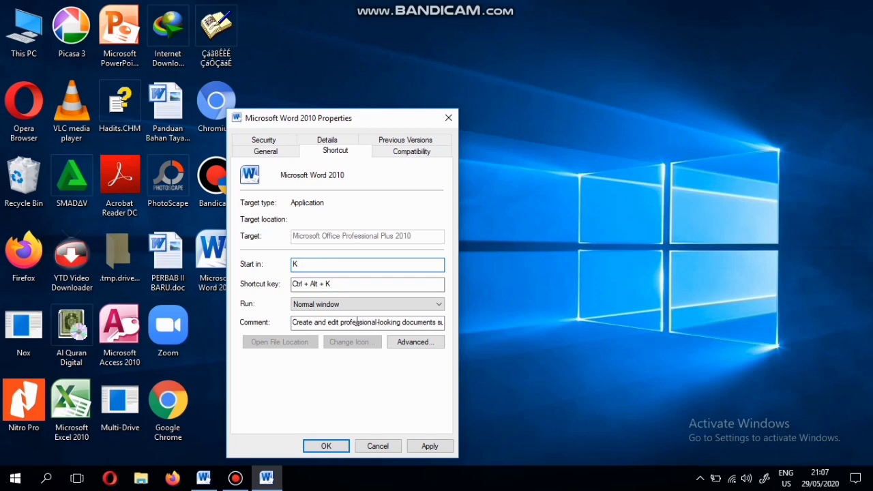
left_click(430, 447)
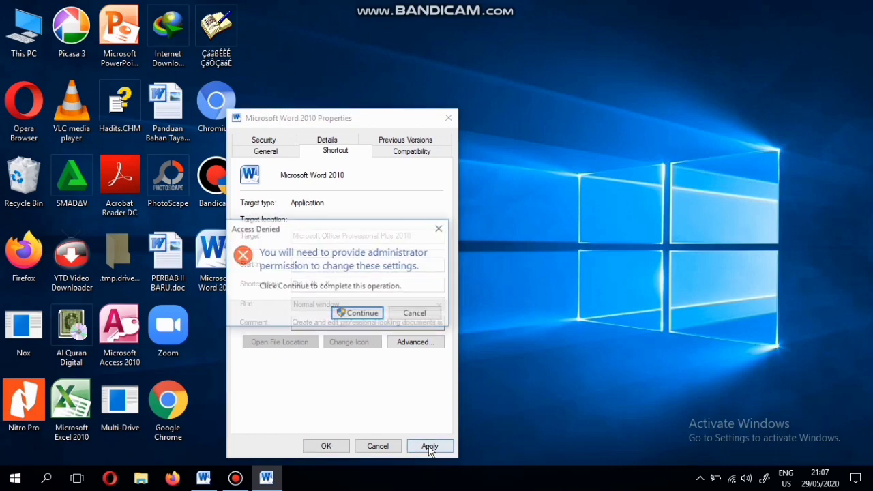
left_click(355, 313)
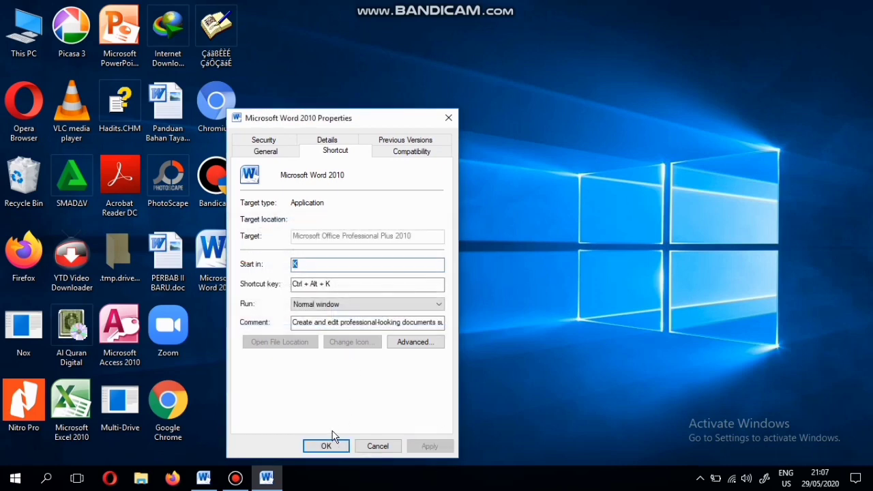
left_click(331, 445)
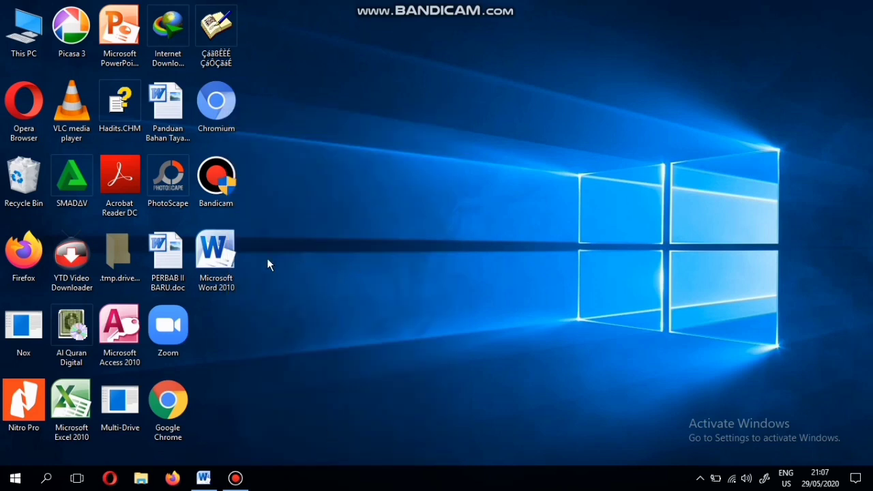
Test launching Word from its desktop shortcut and with the Ctrl + Alt + K shortcut, maximizing the second window before minimizing it
double_click(232, 255)
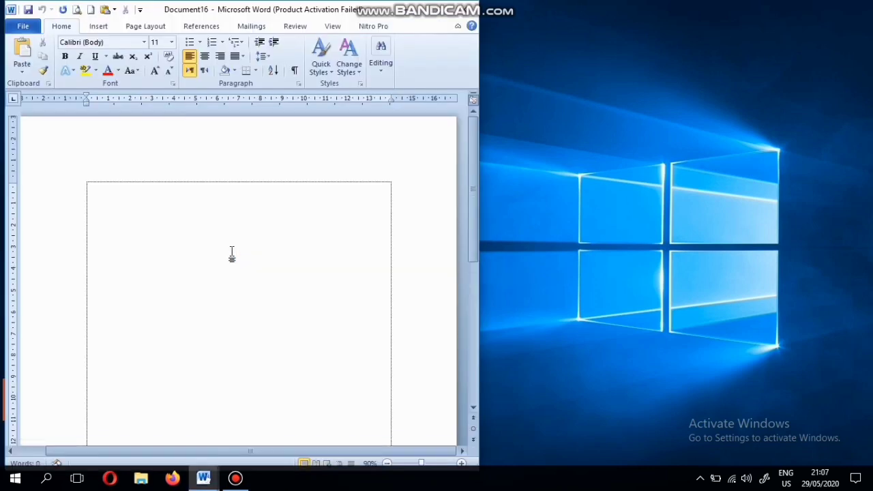
left_click(464, 10)
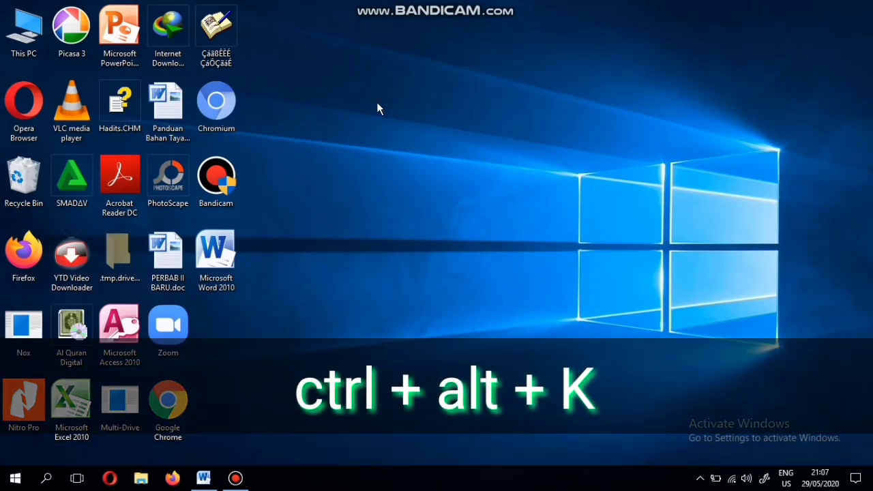
key("ctrl+alt+k")
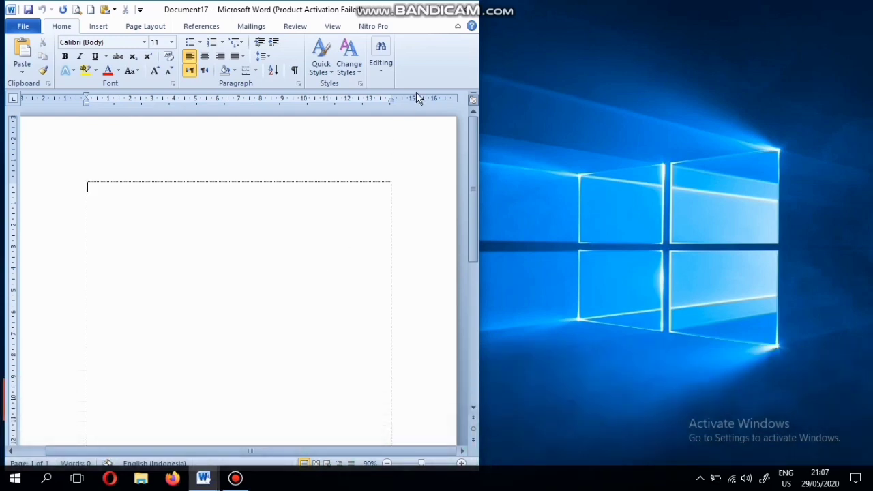
left_click(434, 5)
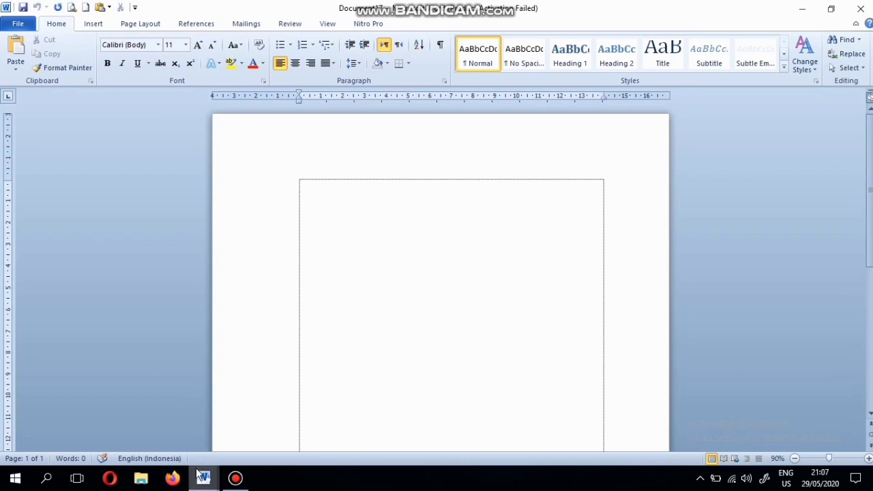
left_click(802, 9)
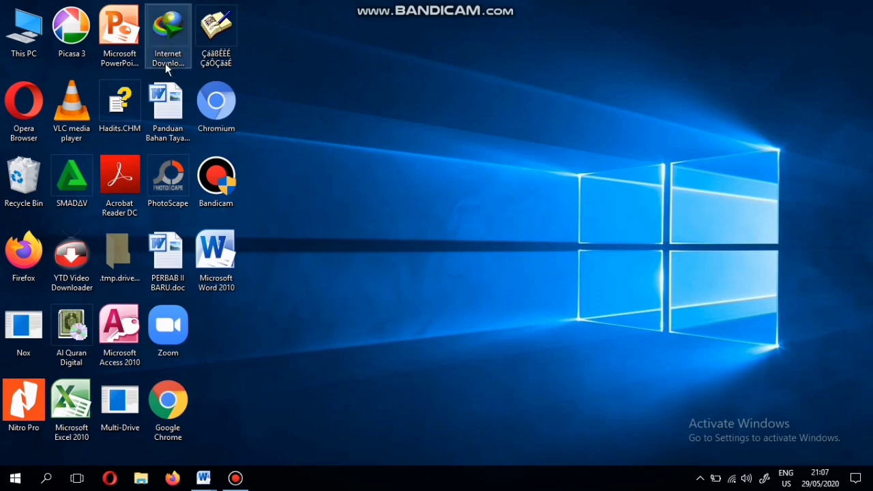
Bring up the blank Document17 and open a second window of the same document
double_click(207, 278)
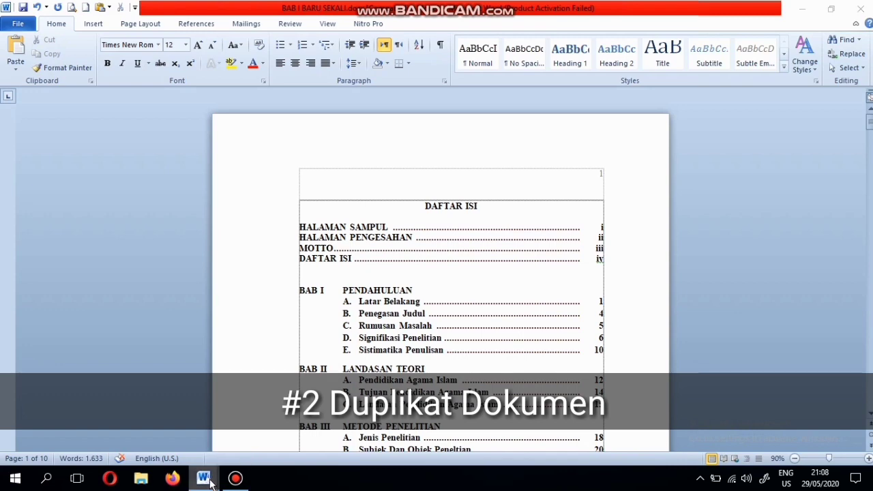
key("ctrl+n")
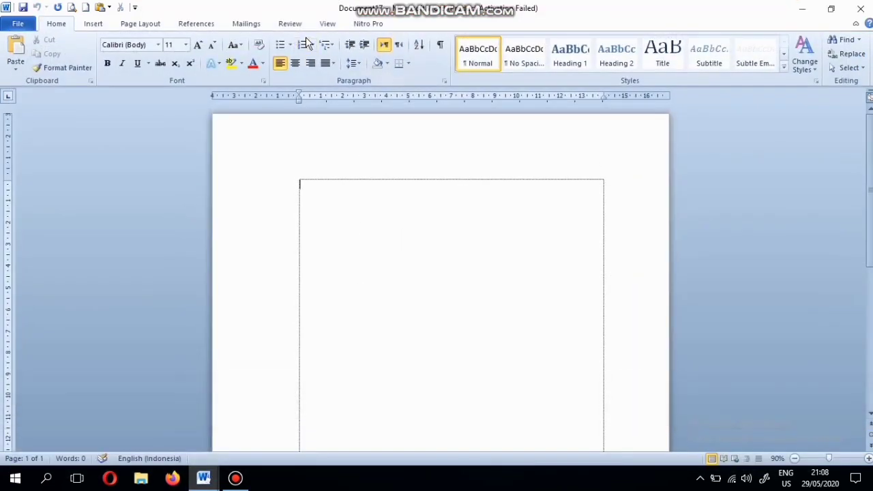
left_click(327, 25)
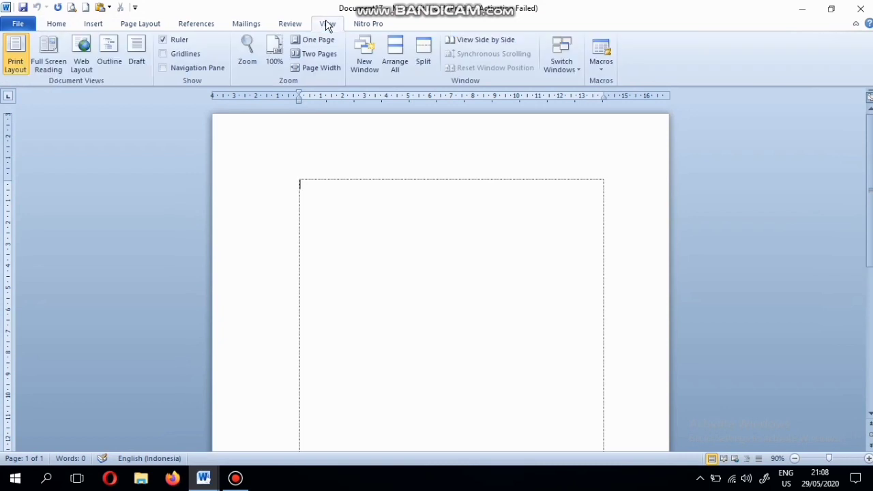
left_click(371, 63)
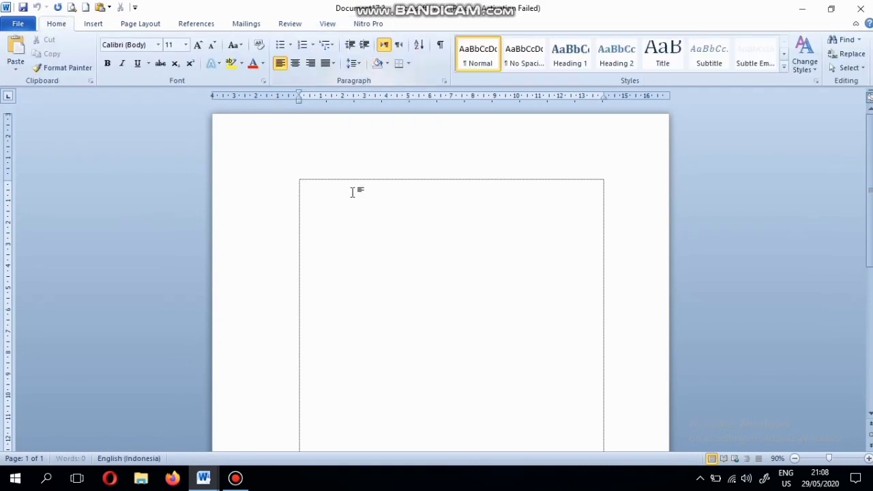
Enter a line of random filler text in the Document17:1 window and view the Document17:2 window
mouse_move(210, 483)
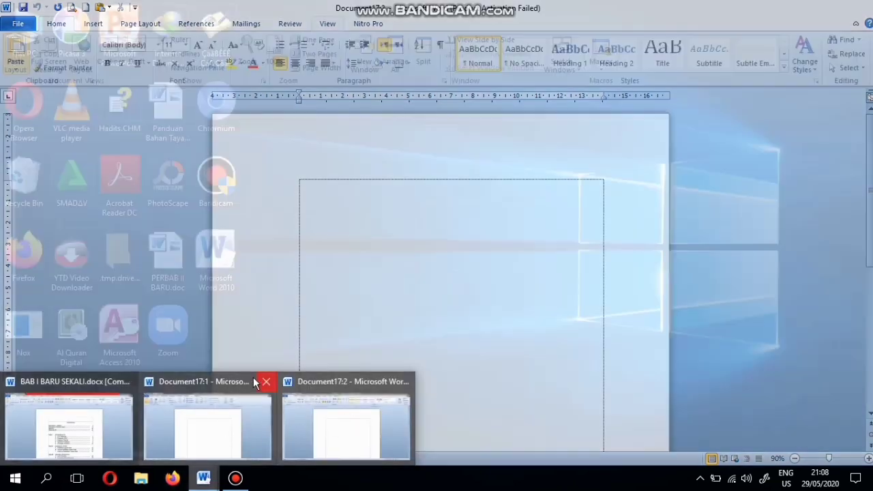
left_click(253, 382)
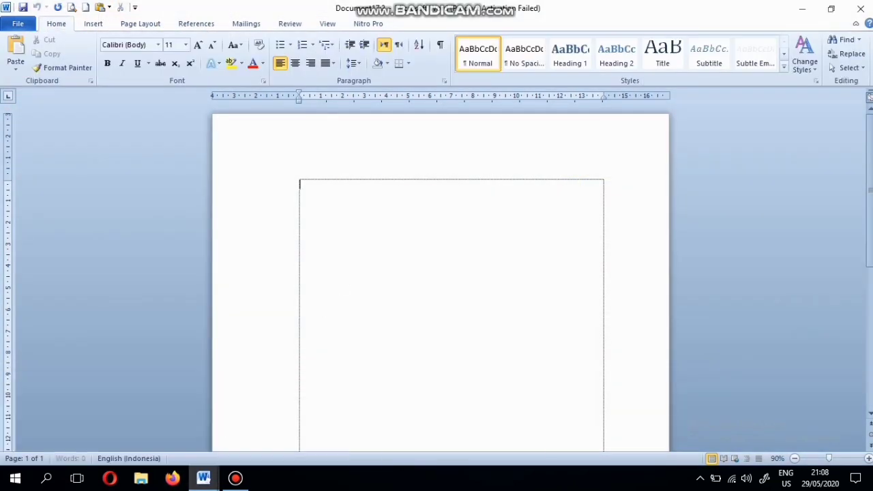
type("j;lsjx;lZJX;lJ:lJX;lkxklXklXklzxkzhklhxsljZHXhlkh")
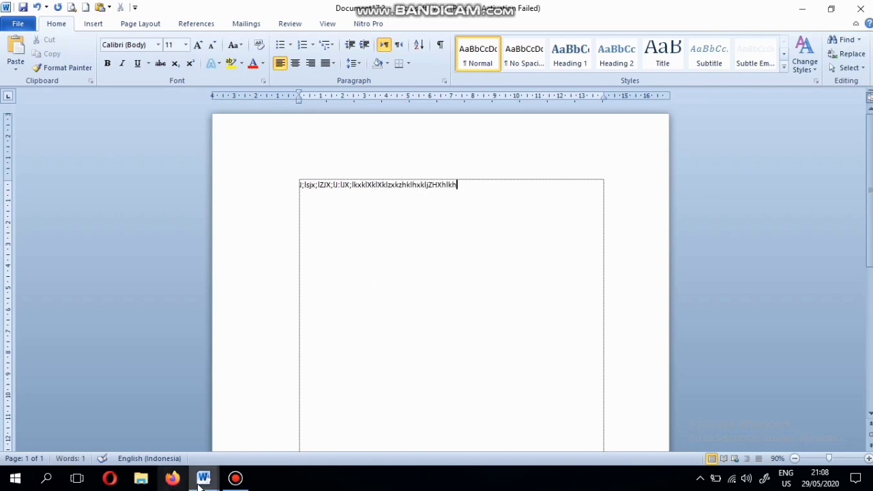
mouse_move(203, 478)
left_click(370, 411)
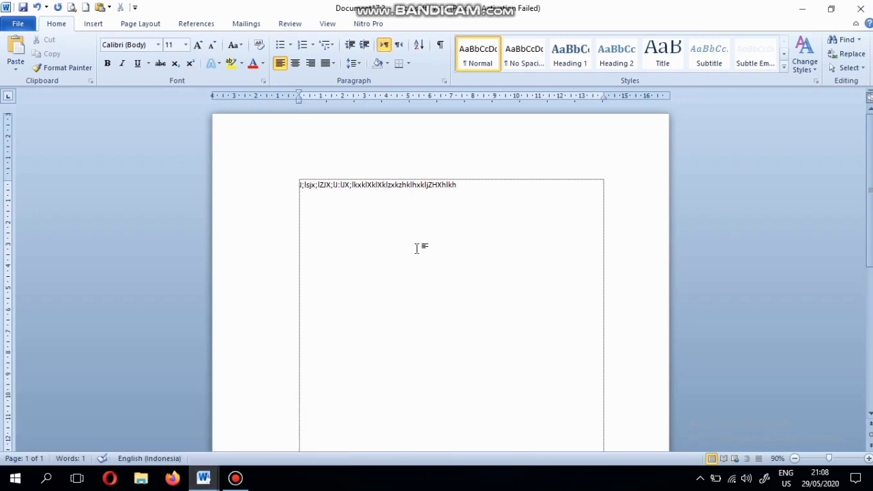
Open two more windows of Document17 and view the previews of all open document windows
left_click(326, 24)
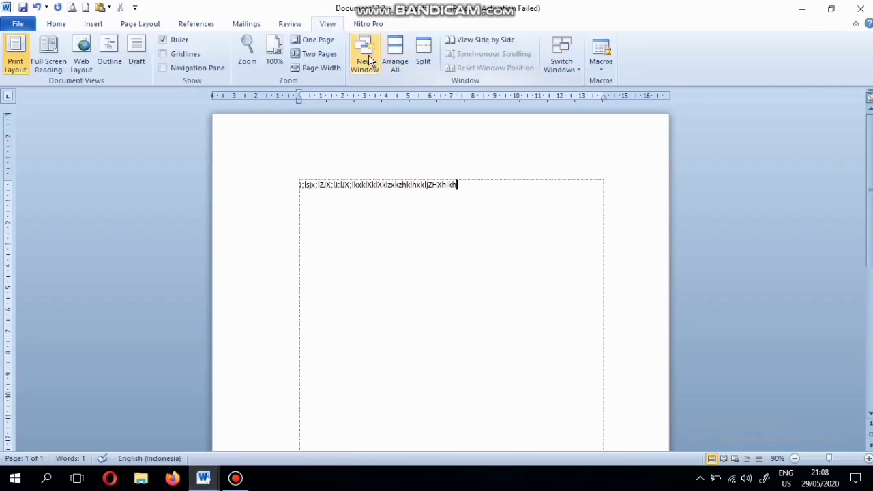
left_click(366, 60)
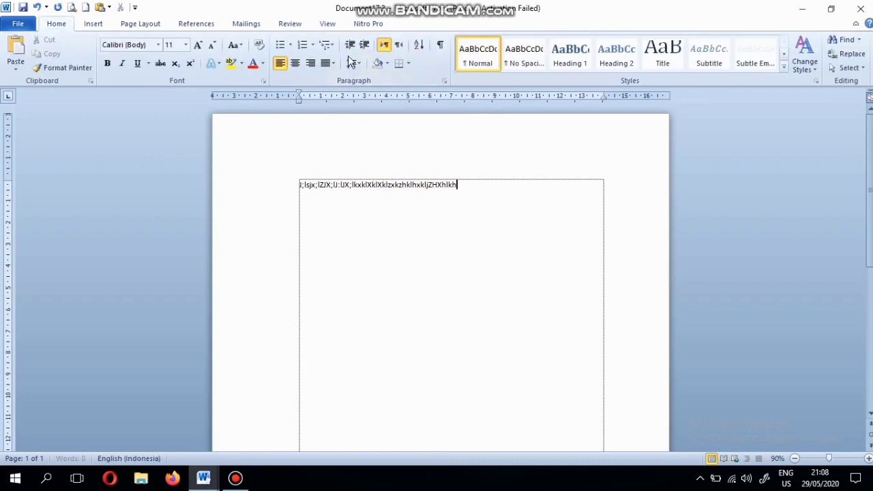
left_click(326, 23)
left_click(367, 60)
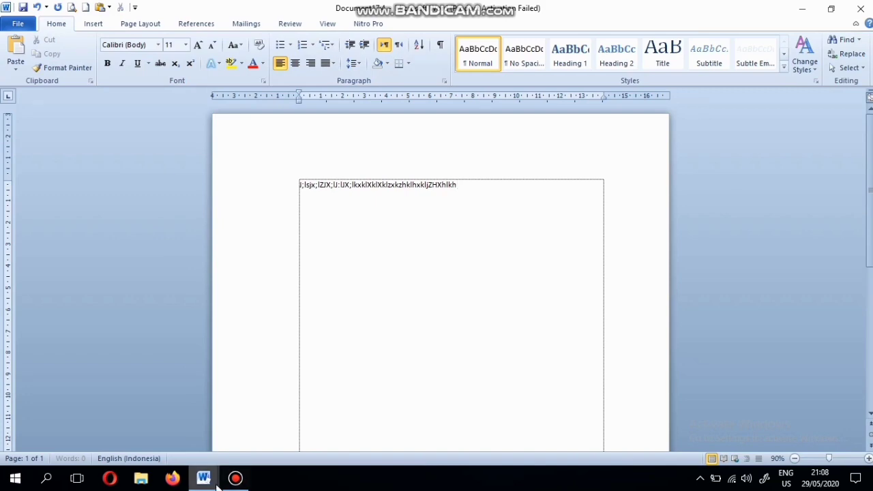
mouse_move(212, 480)
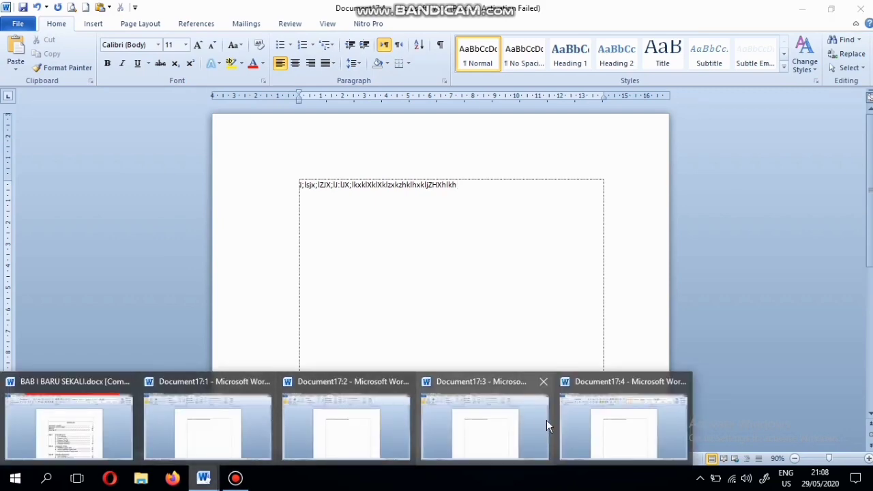
mouse_move(548, 426)
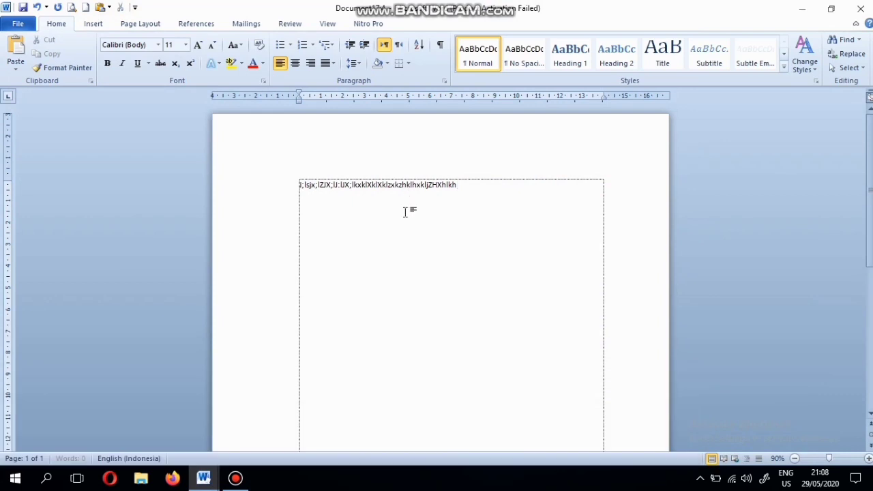
Add a second paragraph of random filler text in the Document17:4 window and switch to the Document17:1 window
left_click(406, 212)
key("Return")
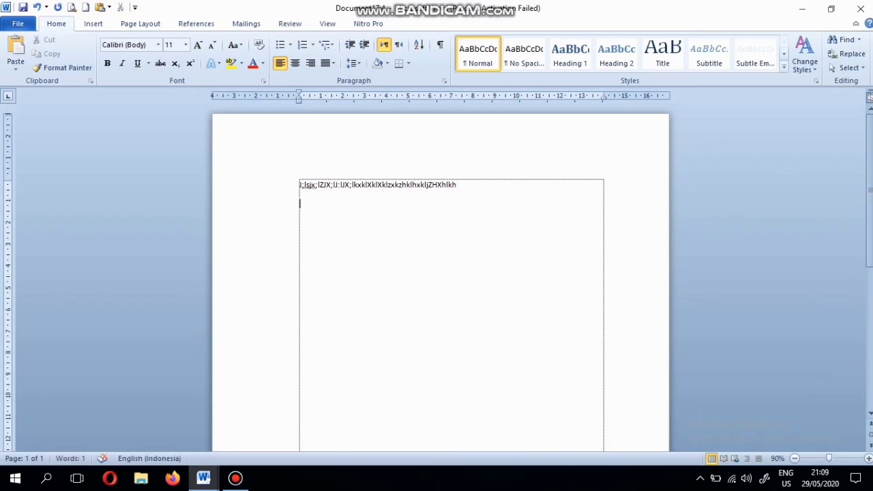
type("Lsdjd;lkjdlksaj;ldkjlksjdkj")
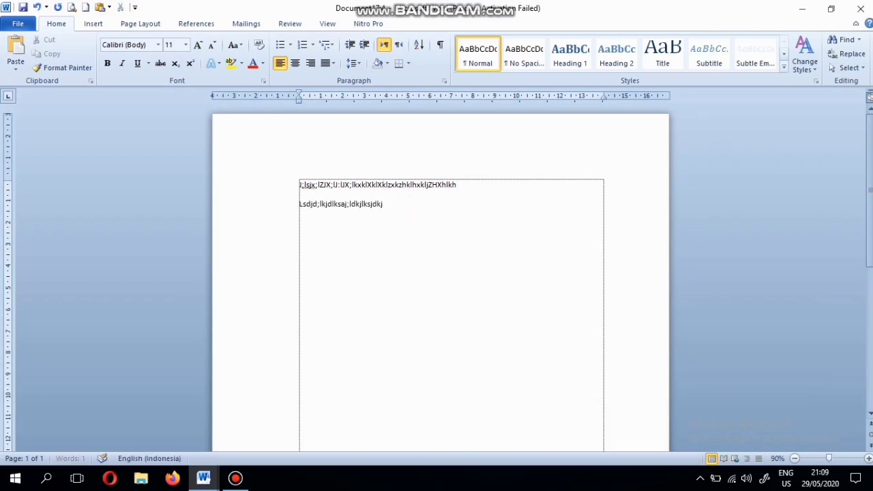
type("skldjlkasjjsakljsajk")
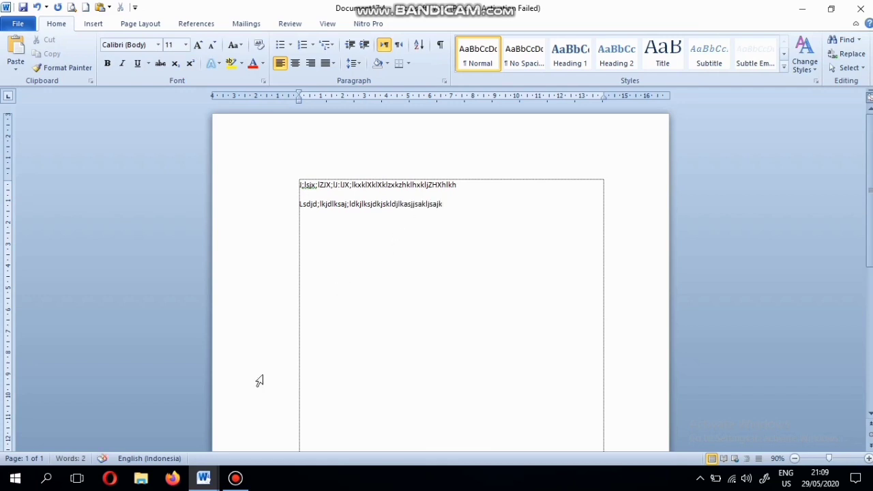
left_click(208, 479)
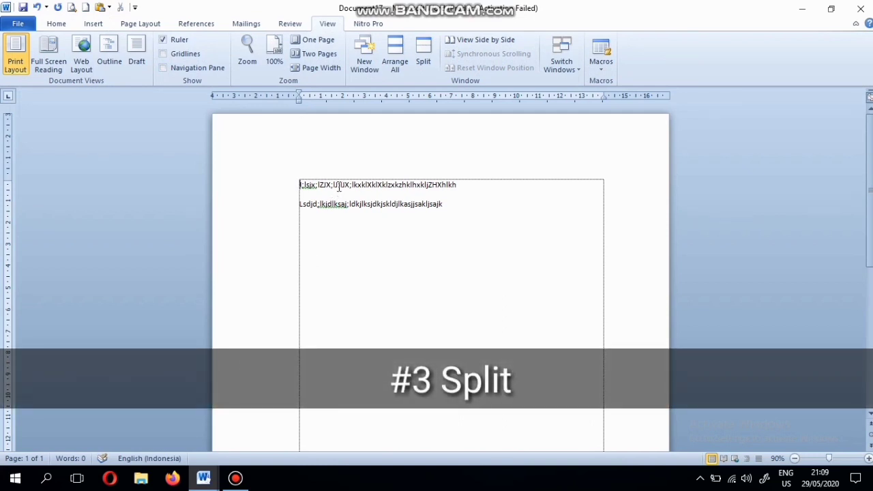
Switch to the BAB I BARU SEKALI.docx document at its table of contents
left_click(57, 24)
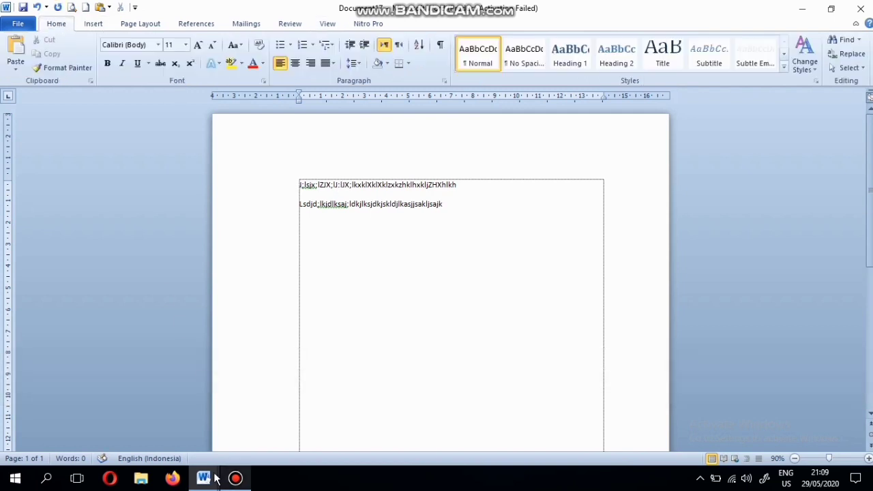
mouse_move(215, 478)
left_click(158, 432)
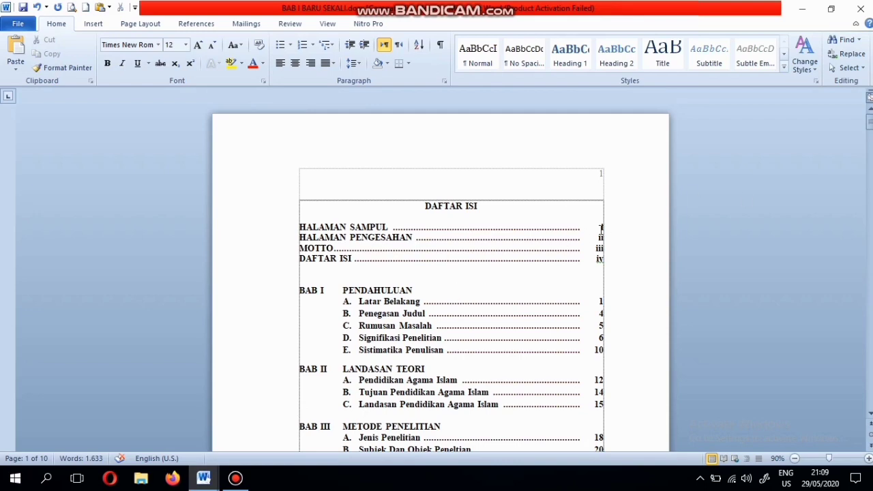
left_click_drag(869, 120, 609, 229)
left_click_drag(648, 190, 460, 227)
Split the document window horizontally just below the "E. Sistimatika Penulisan" line of the table of contents
left_click(328, 28)
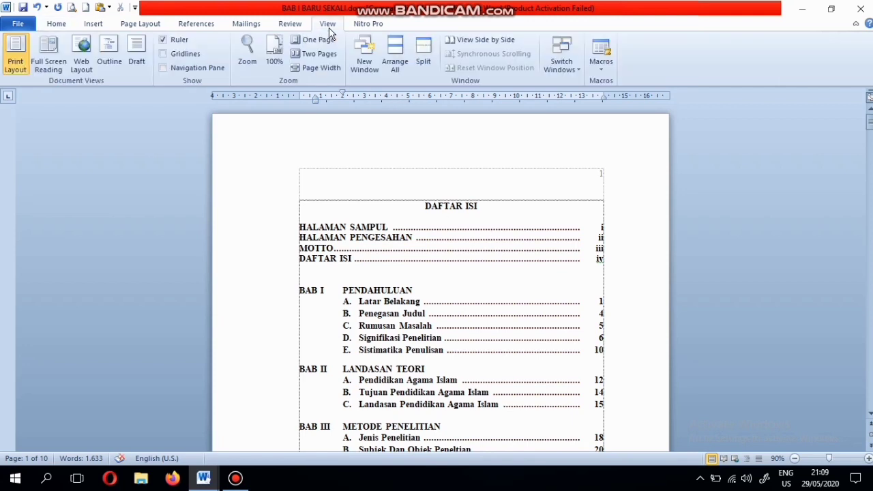
left_click(423, 55)
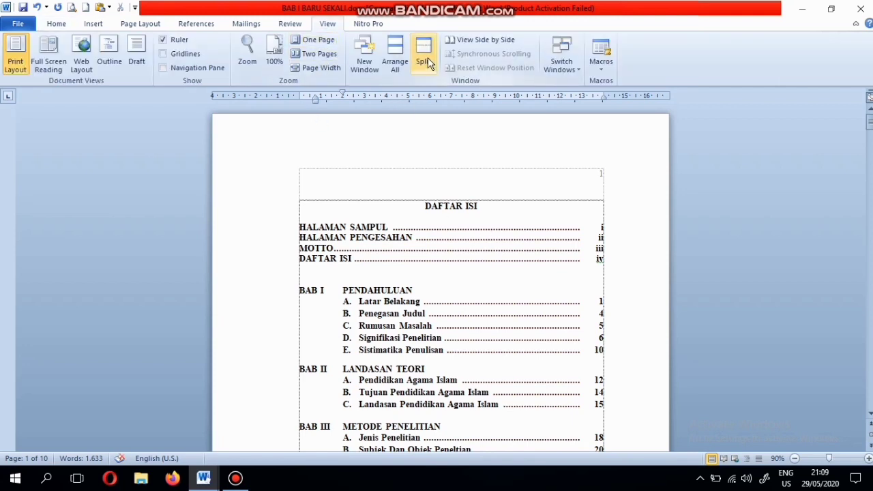
left_click(440, 359)
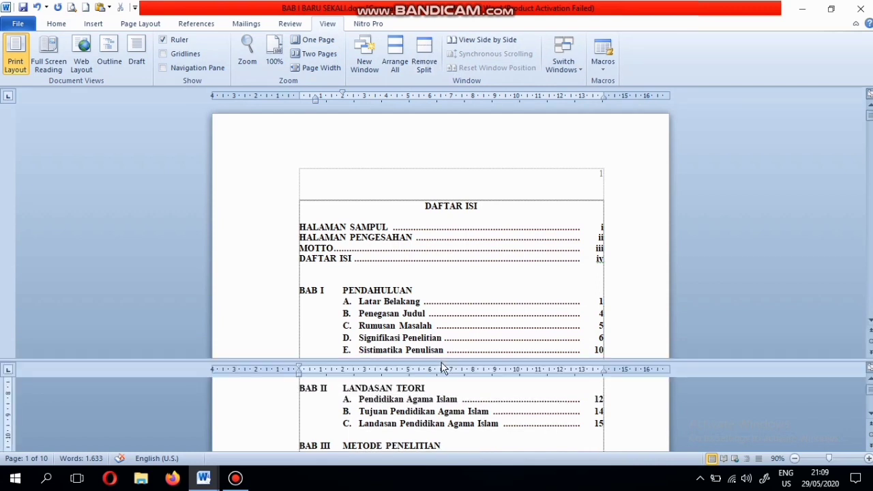
left_click(463, 246)
scroll(464, 246, "down", 3)
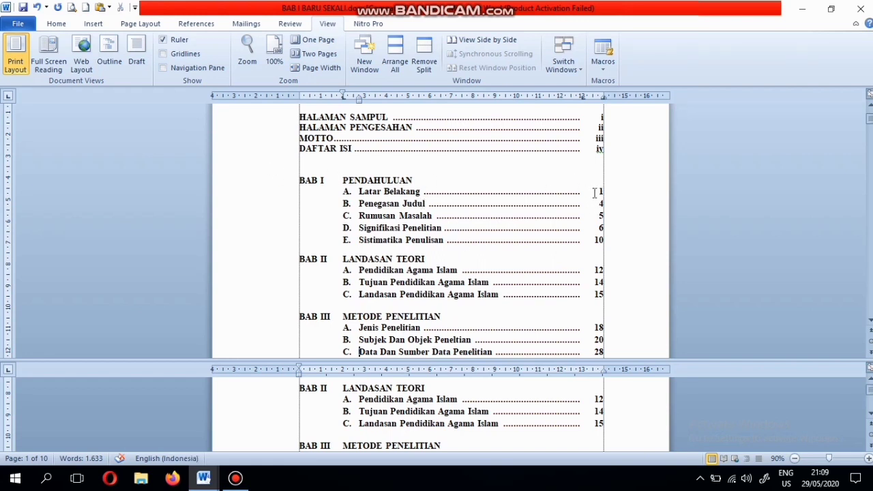
left_click_drag(596, 193, 608, 197)
key("Delete")
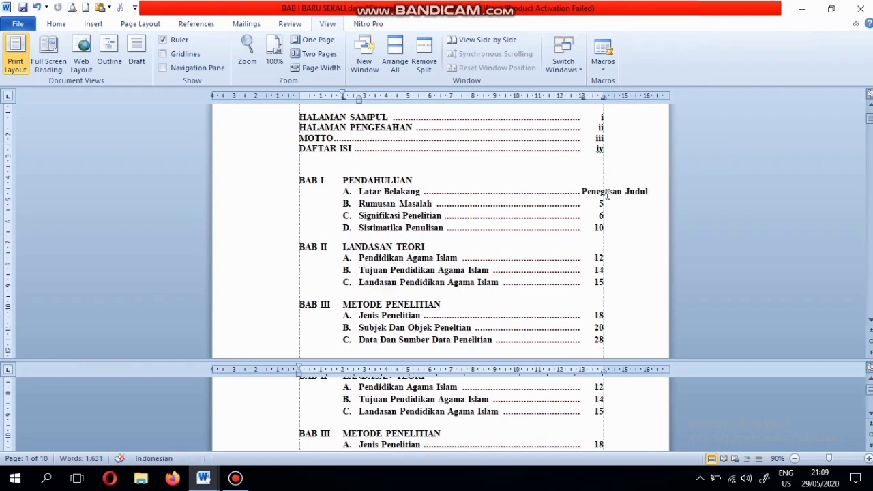
key("ctrl+z")
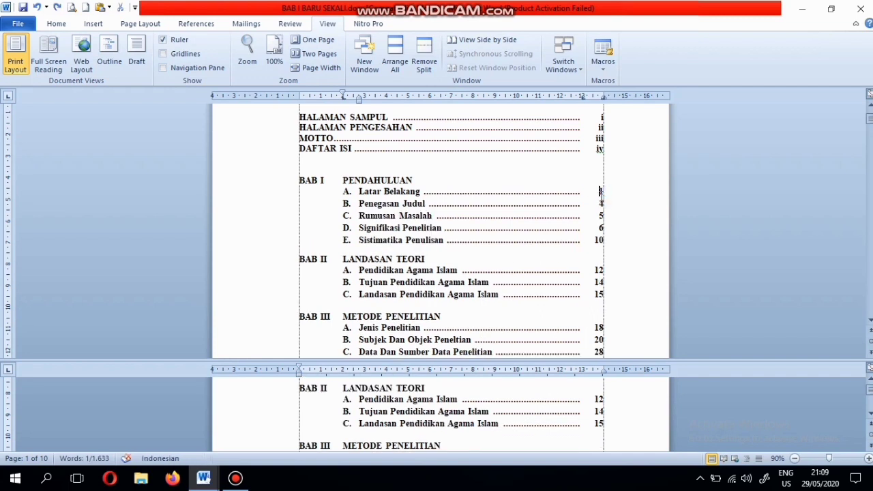
Delete the page number of the "A. Latar Belakang" entry in the upper pane
left_click(602, 194)
key("BackSpace")
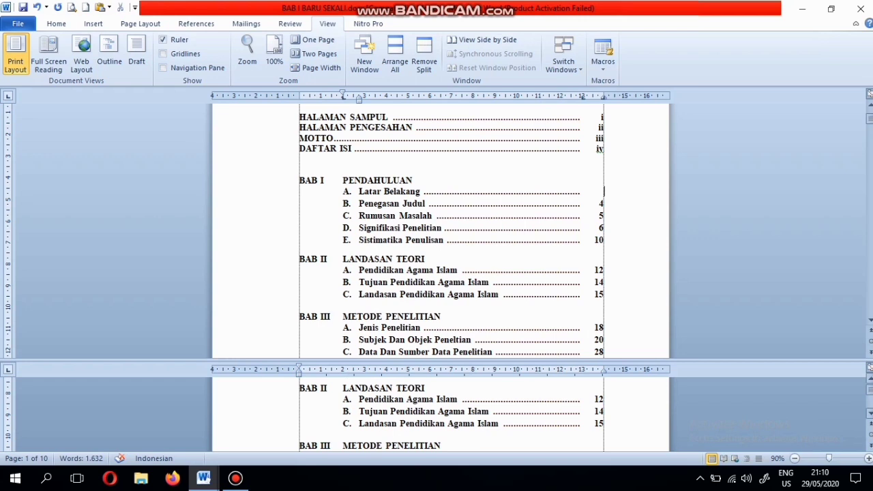
Raise the split divider to just below the "E. Sistimatika Penulisan" entry and show the start of the document in the lower pane
scroll(869, 413, "down", 2)
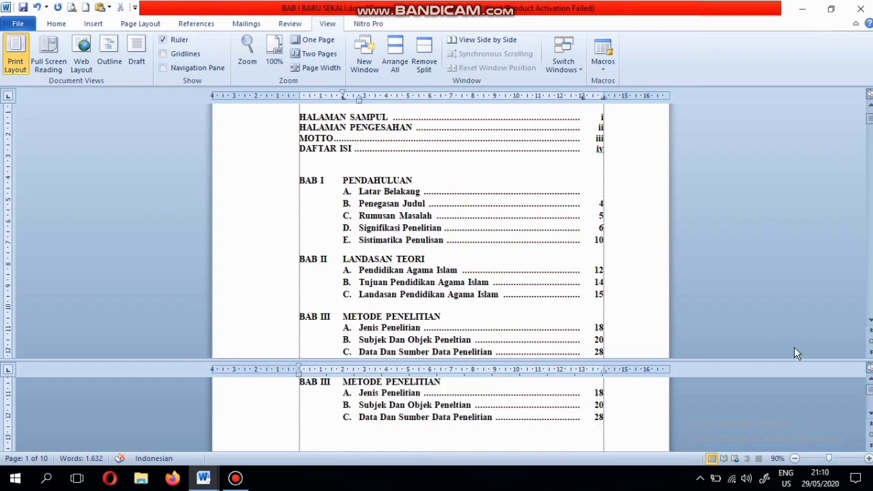
left_click_drag(782, 362, 777, 263)
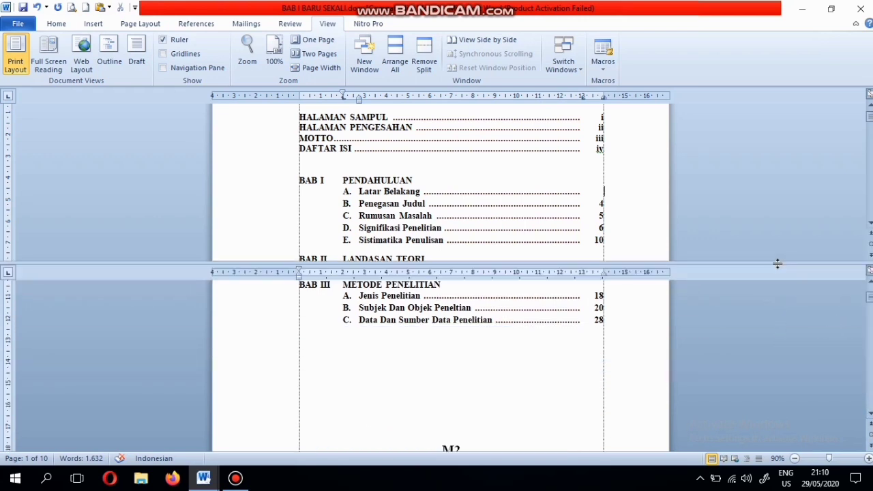
key("ctrl+Home")
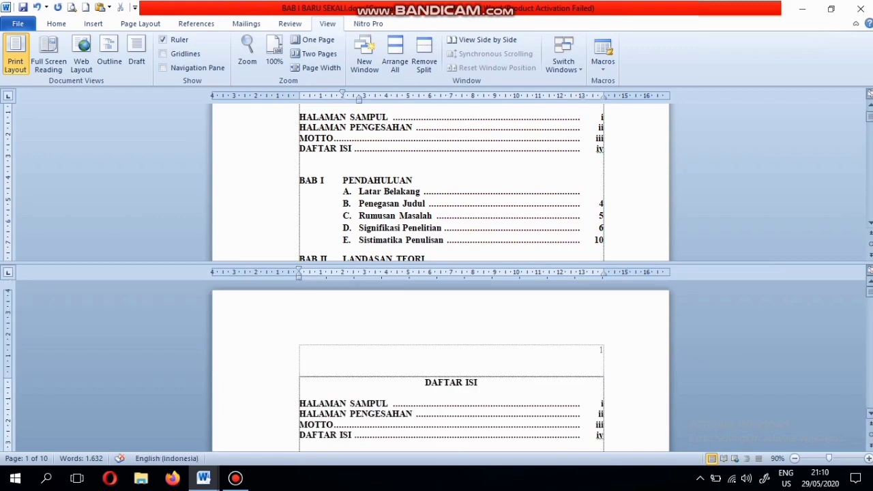
Enter 2 as the page number of the "A. Latar Belakang" entry and remove the window split
left_click_drag(870, 294, 594, 195)
type("2")
left_click(433, 66)
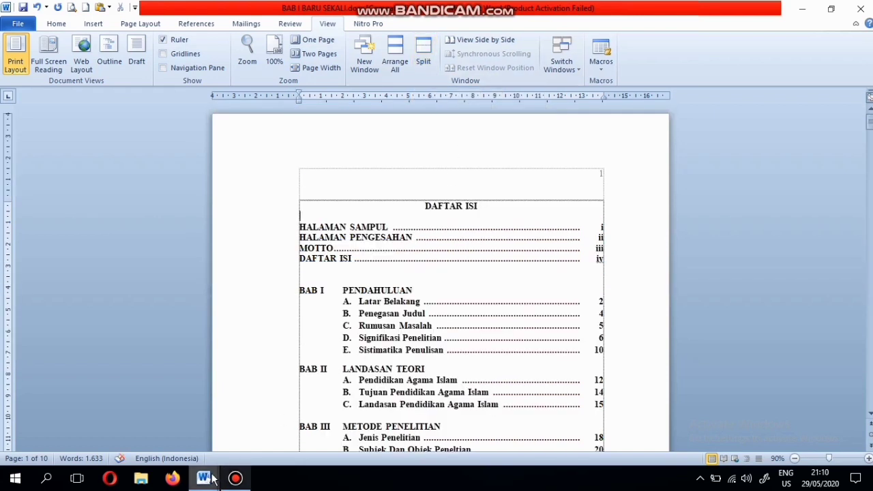
Select only the word "Pendidikan" at the start of the first paragraph on page 3, and clear the selection
mouse_move(203, 482)
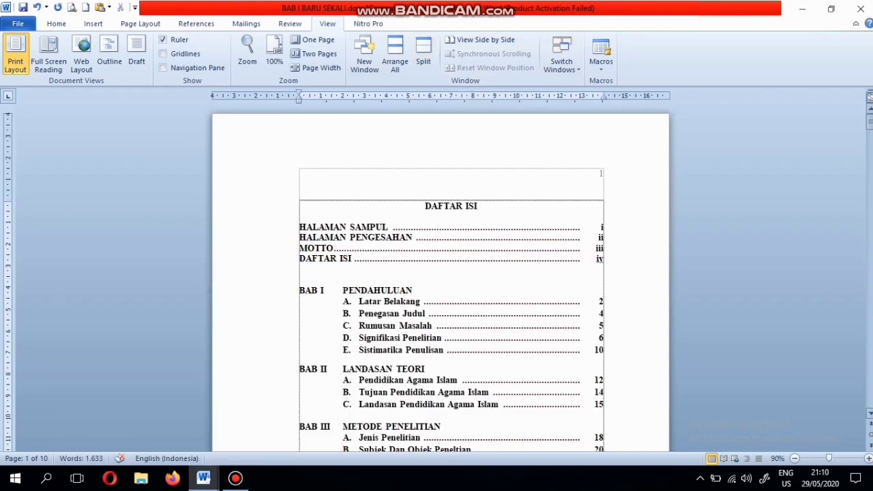
left_click_drag(870, 124, 705, 151)
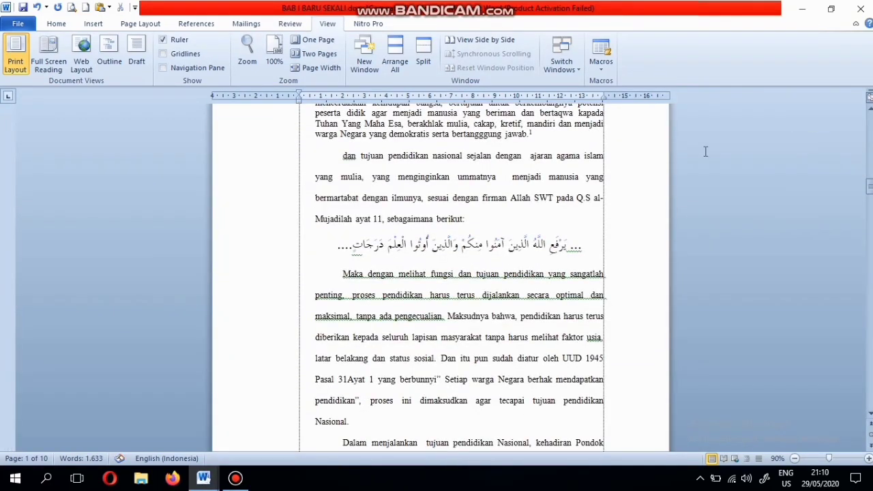
left_click_drag(870, 186, 870, 176)
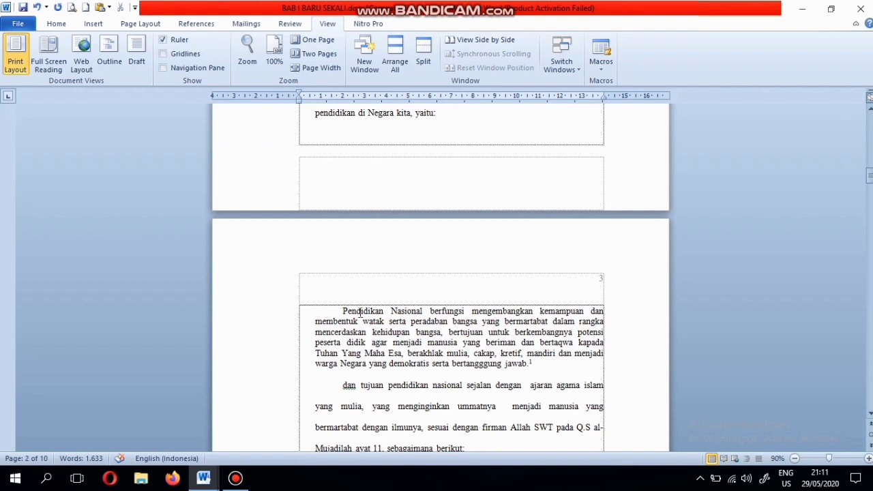
left_click(343, 312)
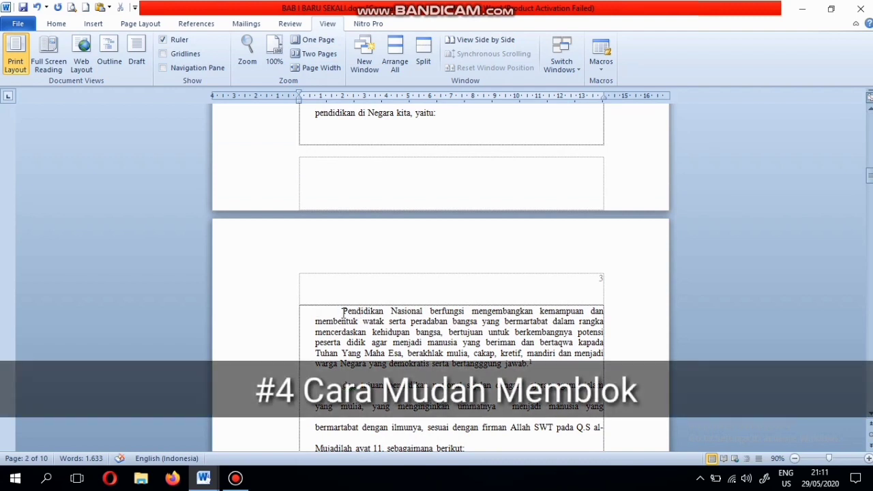
left_click_drag(344, 312, 385, 312)
left_click(357, 312)
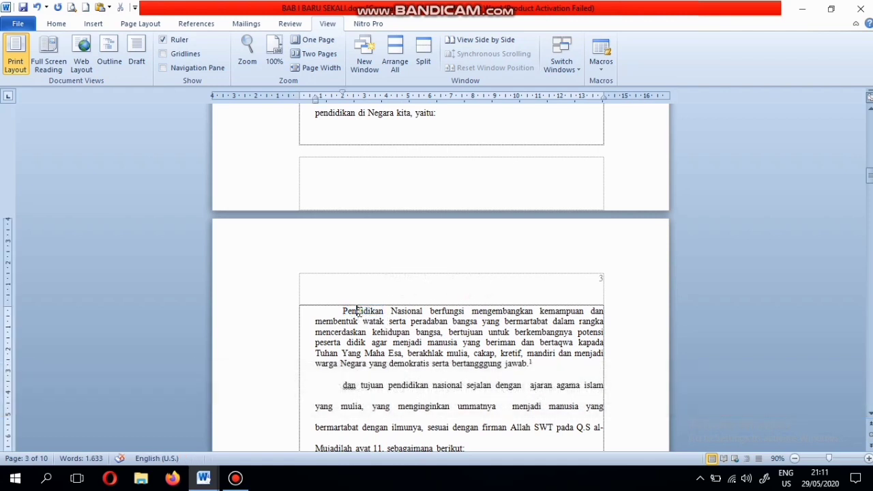
double_click(357, 311)
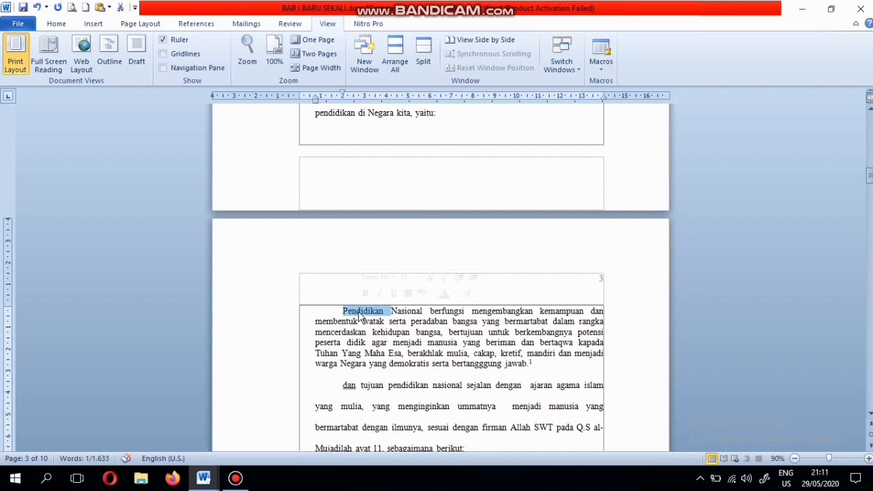
left_click(358, 312)
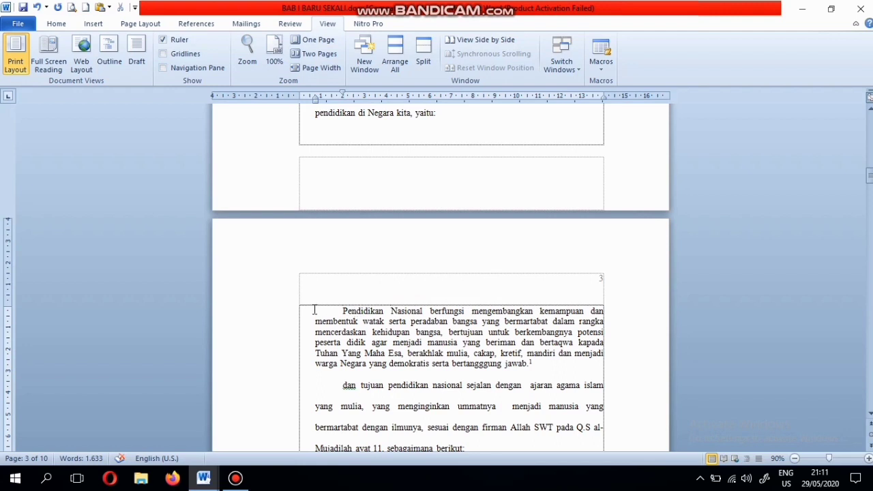
Select the entire first line of the "Pendidikan Nasional" paragraph, and clear the selection
left_click(279, 316)
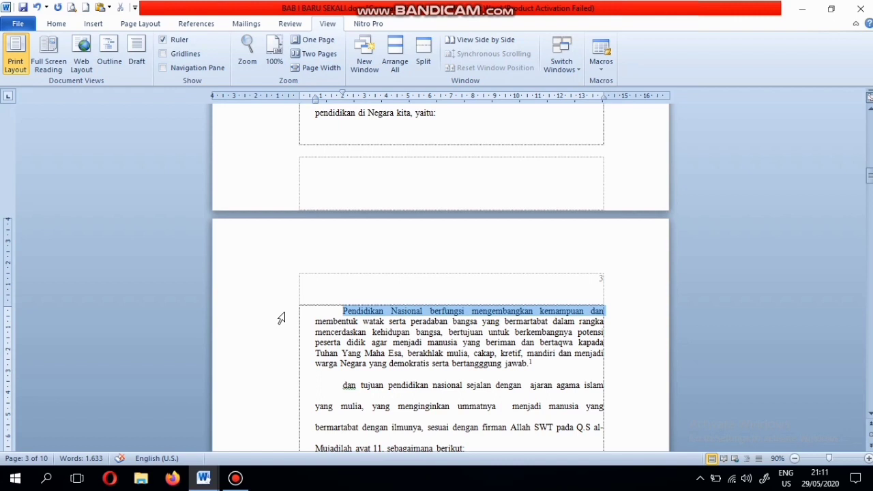
mouse_move(281, 319)
left_mouse_down()
mouse_move(281, 356)
mouse_move(282, 322)
left_mouse_up()
left_click(281, 315)
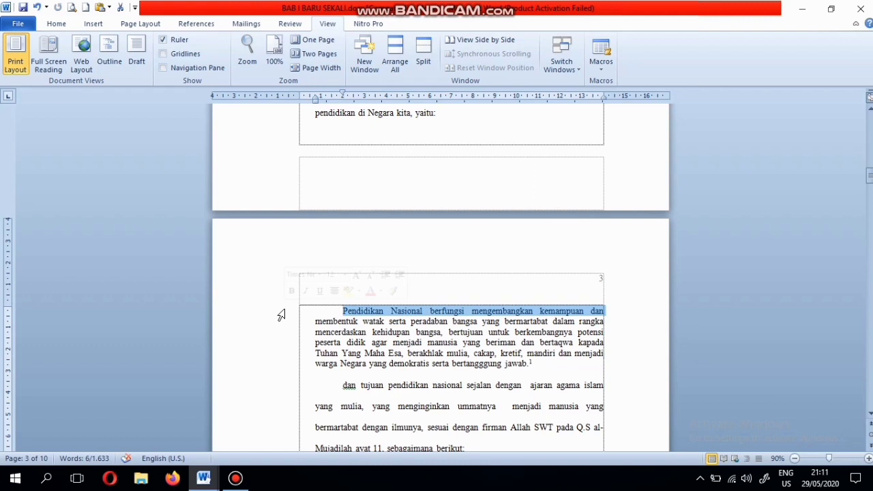
left_click(376, 378)
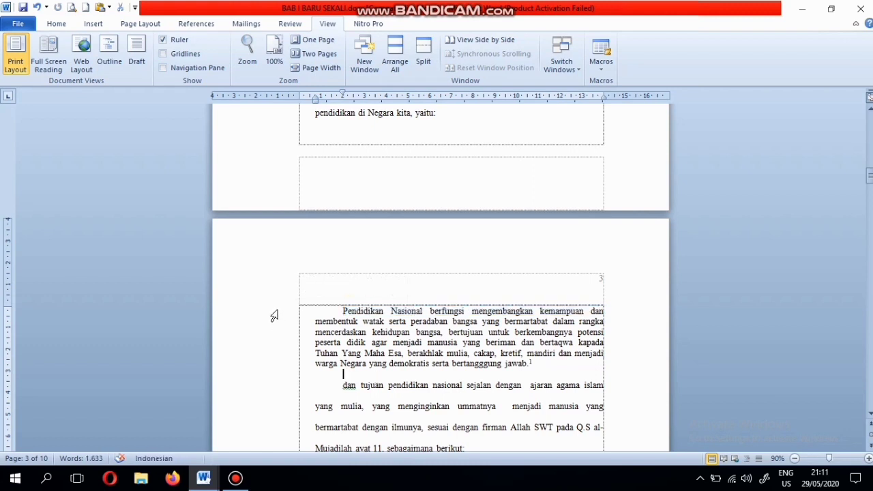
Select all lines of the "Pendidikan Nasional" paragraph, and select just the words from "bertujuan" to "manusia" within it
left_click(273, 316)
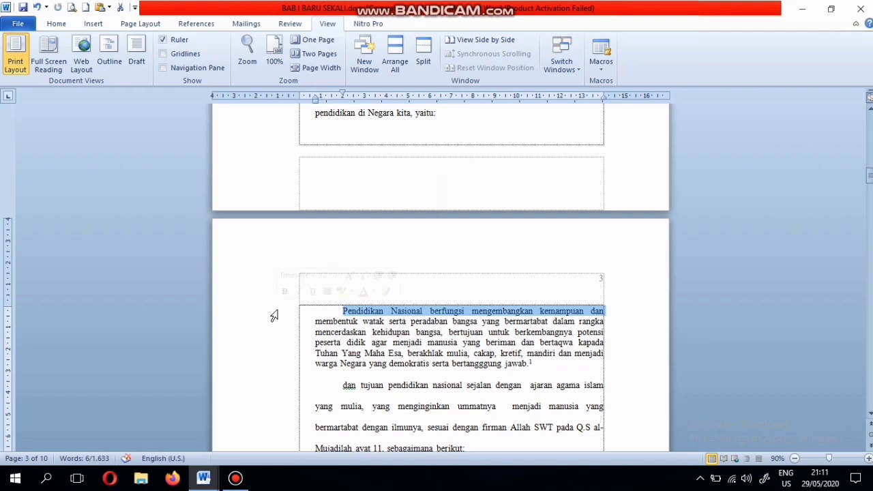
left_click_drag(274, 315, 276, 375)
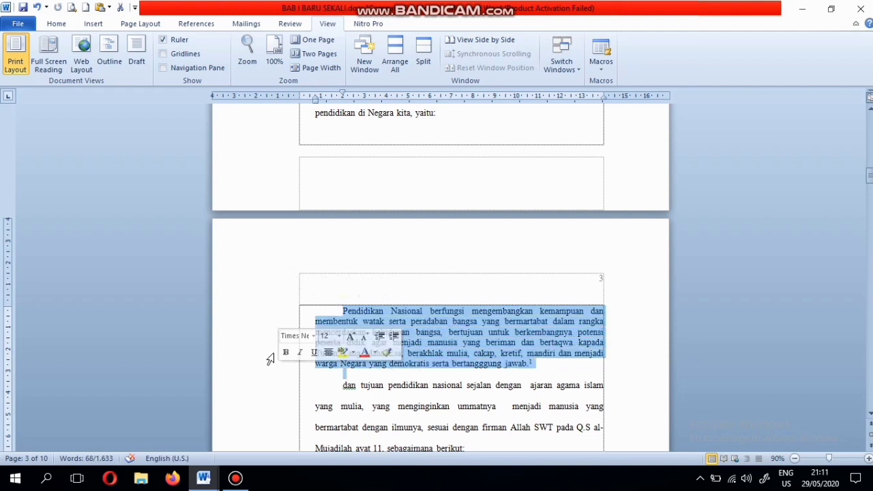
left_click(262, 357)
left_click_drag(450, 342, 445, 332)
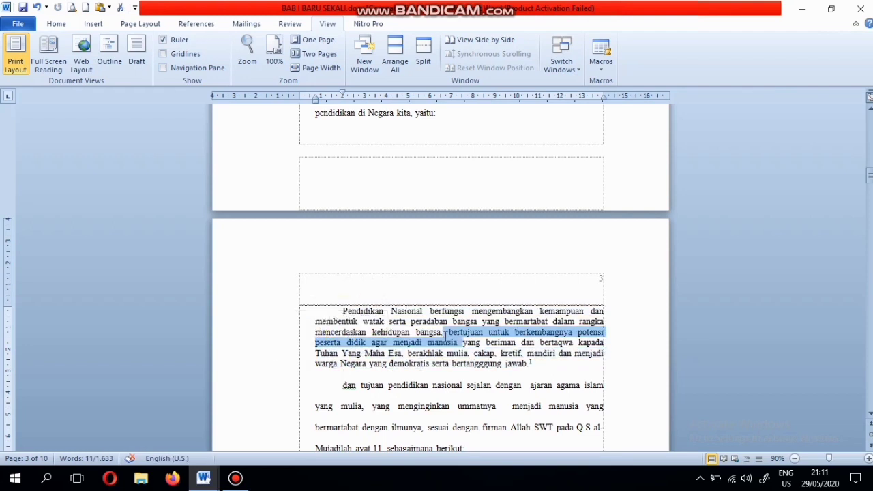
Select only the word "Nasional" in the paragraph's first line, and clear the selection
left_click(399, 311)
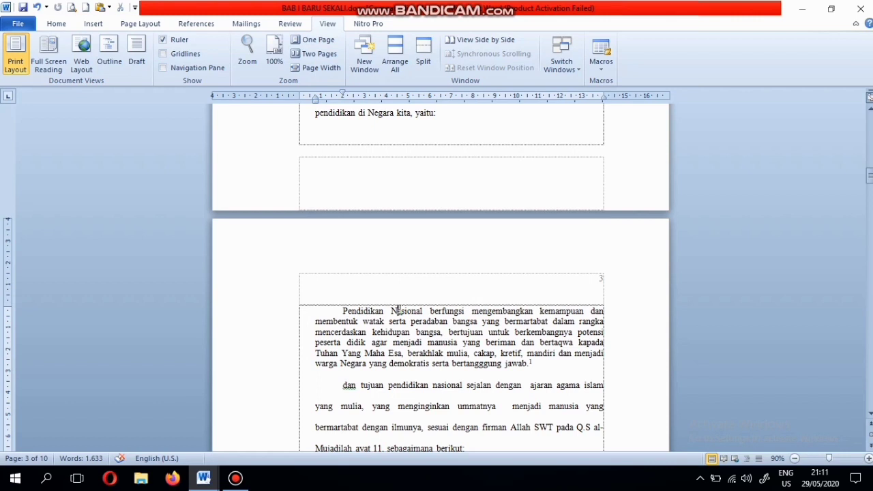
double_click(398, 311)
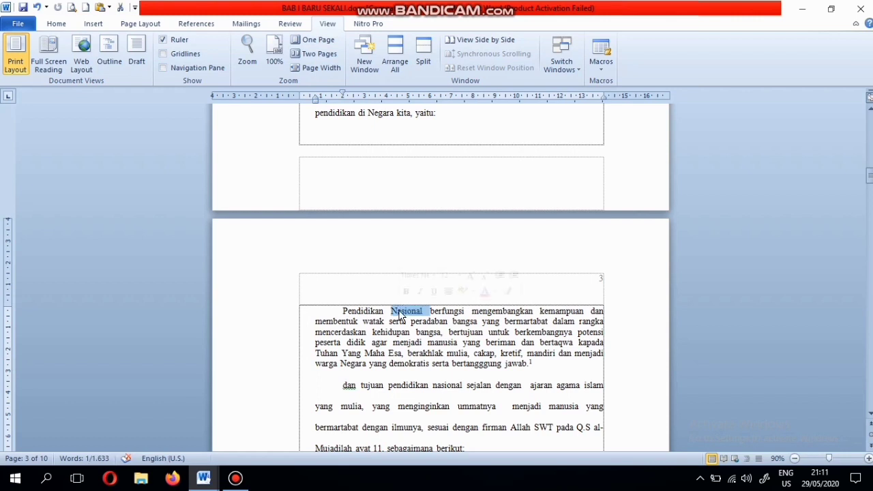
left_click(398, 315)
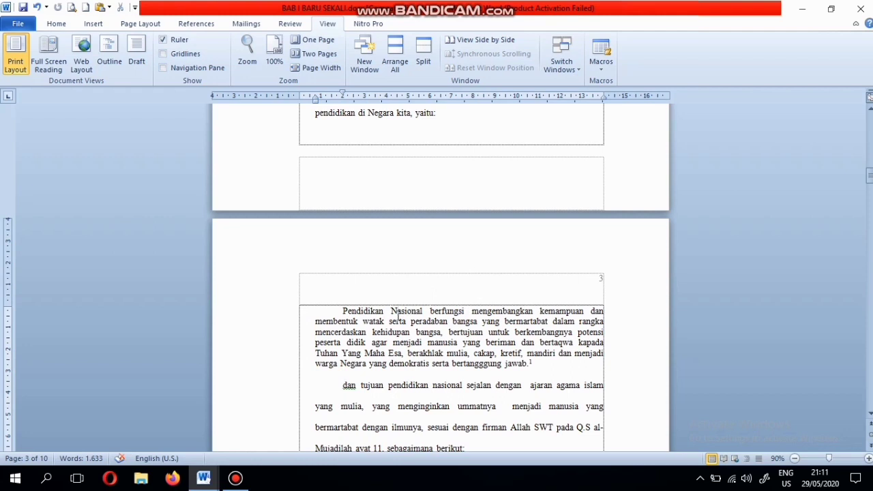
Cycle the first word "Pendidikan" repeatedly through lowercase, capitalized and uppercase, finishing in lowercase
key("shift+F3")
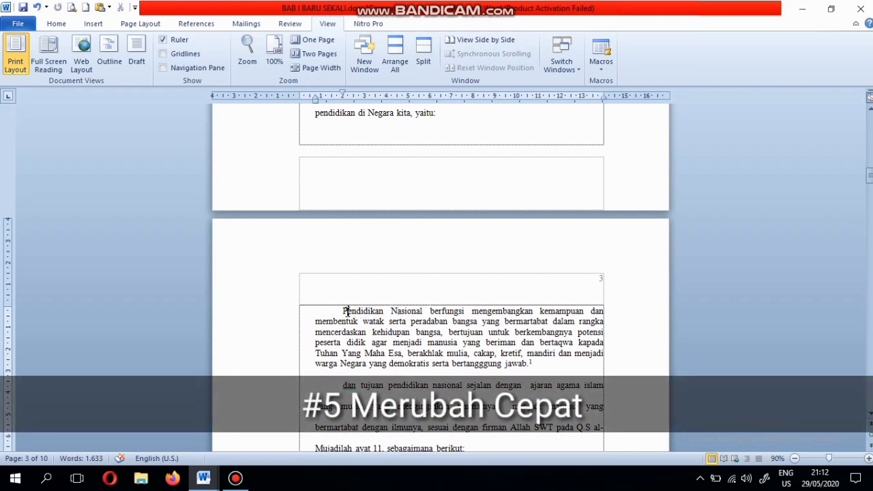
key("shift+F3")
key("shift+F3")
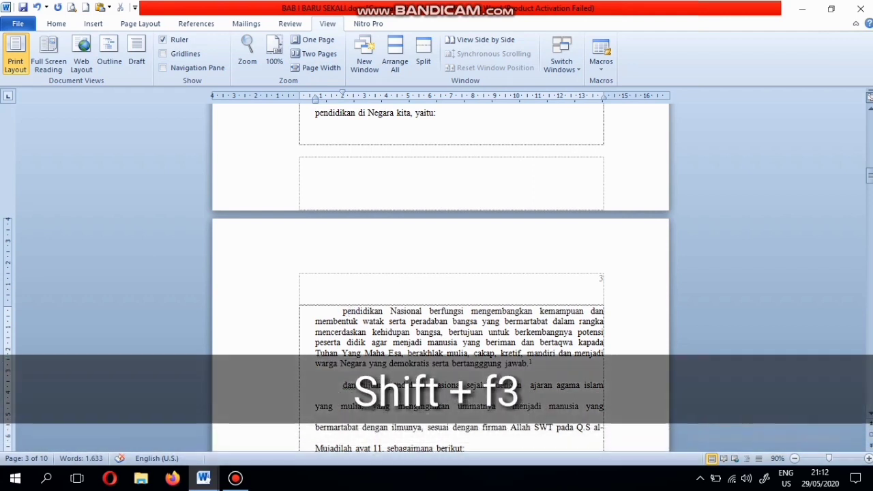
key("shift+F3")
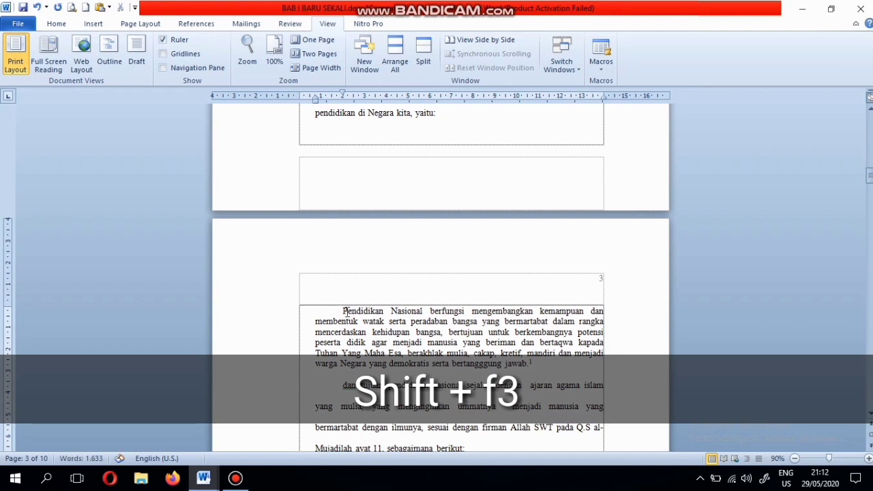
key("shift+F3")
key("shift+F3")
key("shift+F3")
key("shift+F3")
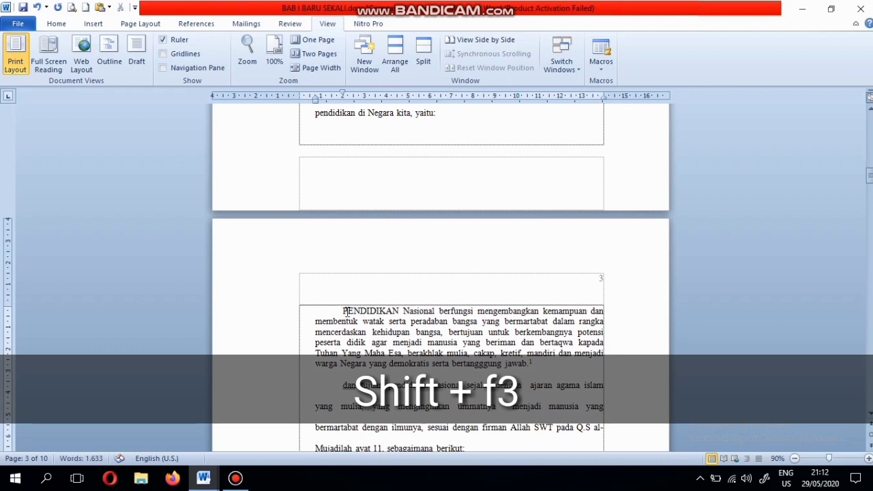
key("shift+F3")
key("shift+F3")
key("shift+F3")
key("shift+F3")
key("shift+F3")
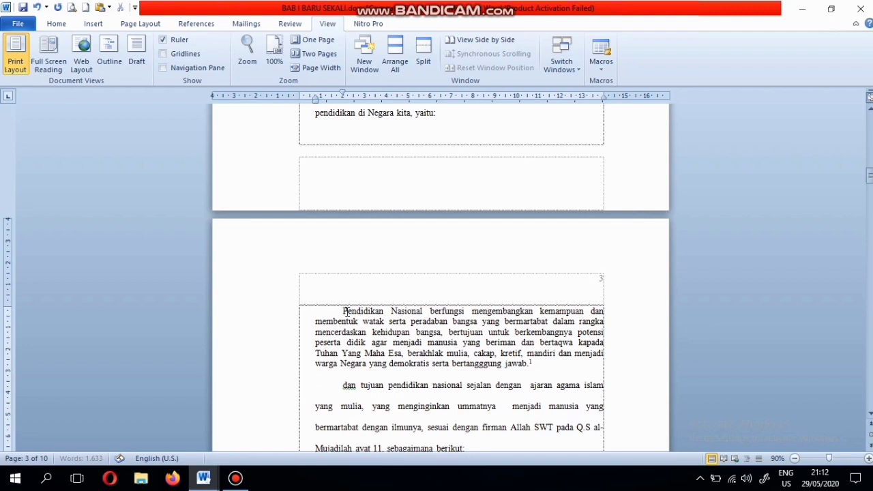
key("shift+F3")
key("shift+F3")
key("shift+F3")
key("shift+F3")
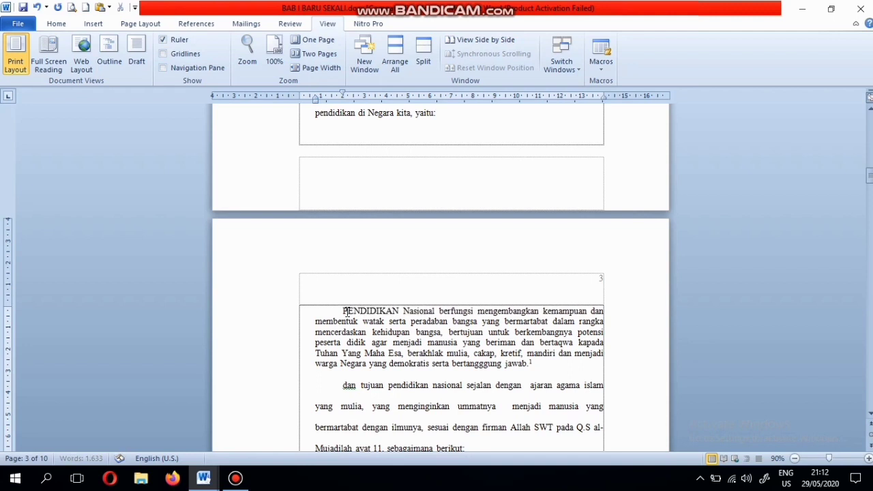
key("shift+F3")
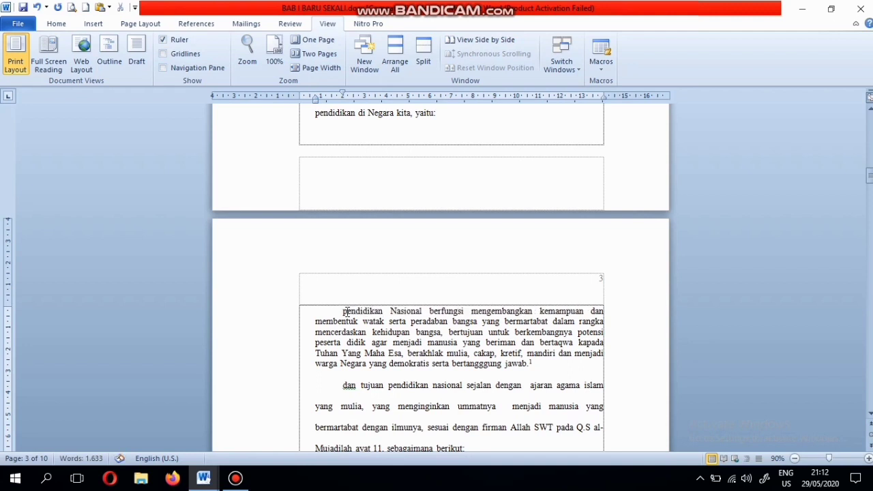
Select the whole first paragraph on page 3 and cycle its letter case through capitalized words and uppercase, finishing in lowercase
left_click_drag(342, 311, 475, 357)
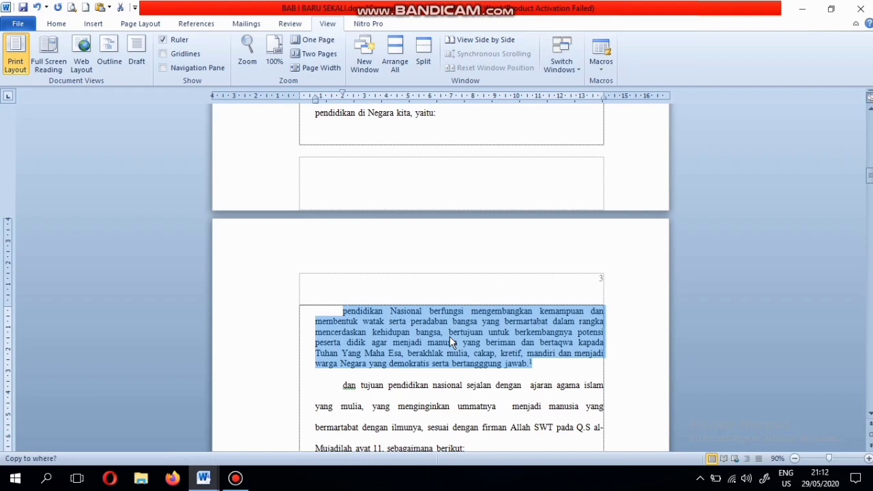
key("shift+F3")
key("shift+F3")
key("shift+F3")
key("shift+F3")
key("shift+F3")
key("shift+F3")
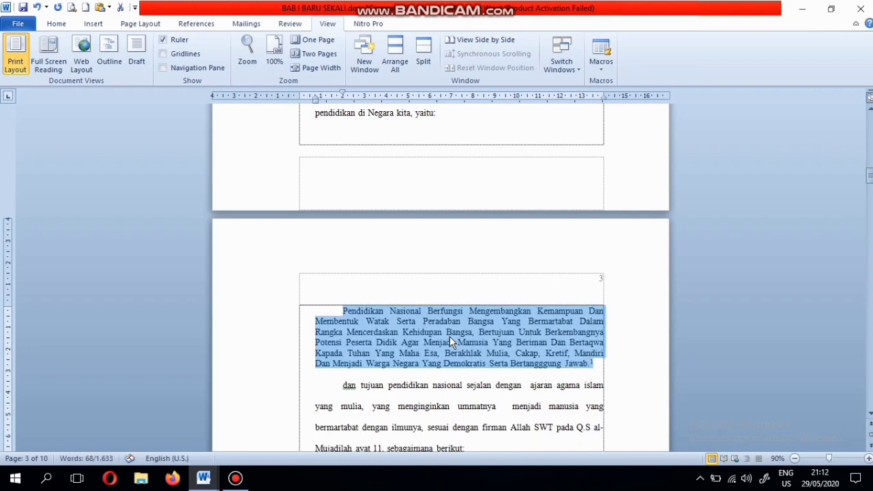
key("shift+F3")
key("shift+F3")
key("shift+F3")
key("shift+F3")
key("shift+F3")
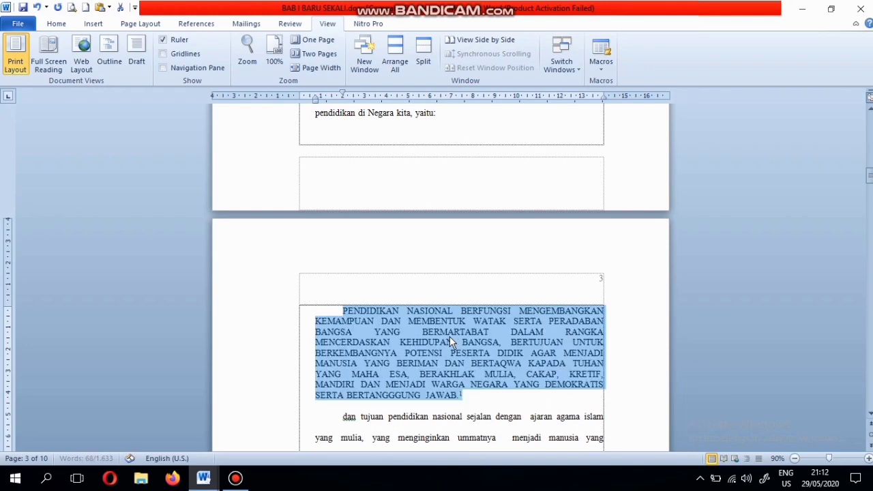
key("shift+F3")
key("shift+F3")
key("shift+F3")
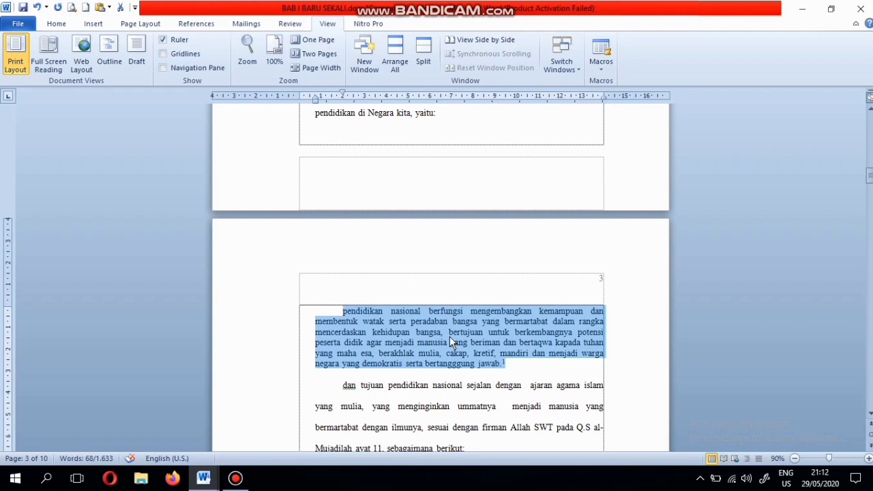
Capitalize only the first word "pendidikan" of the first paragraph on page 3, and enlarge that word's font several steps
left_click(450, 337)
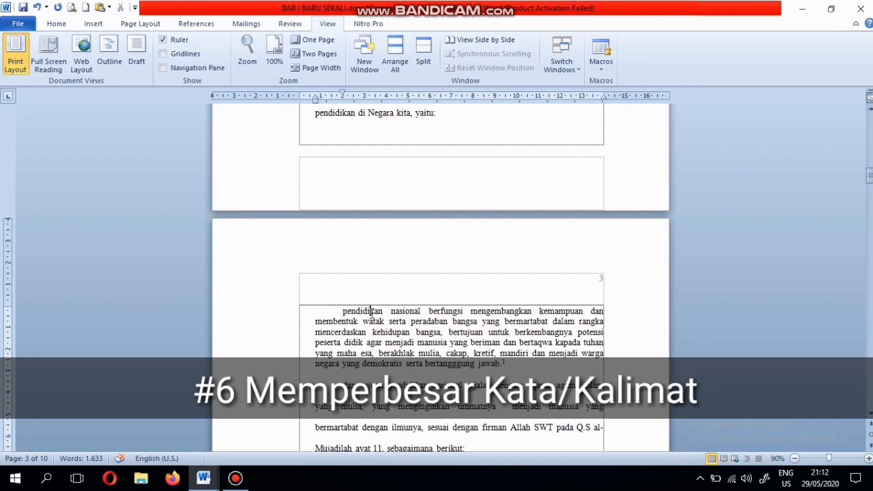
key("shift+F3")
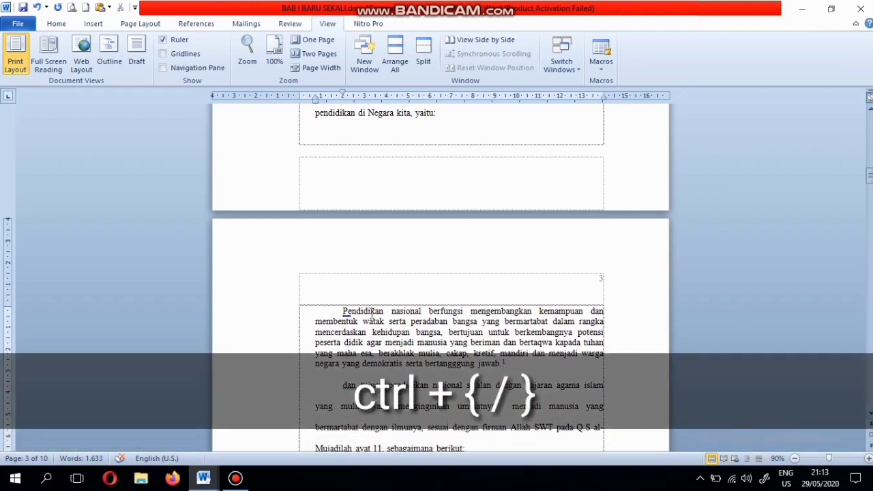
key("ctrl+bracketright")
key("ctrl+bracketright")
key("ctrl+bracketright")
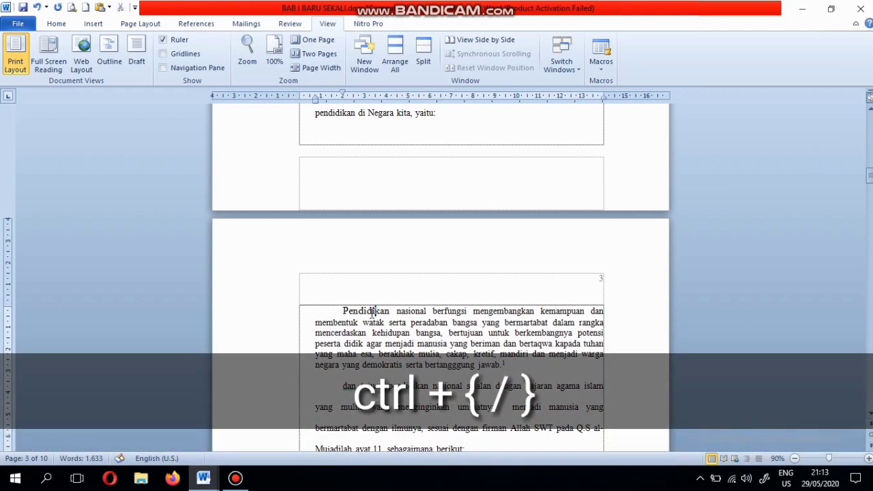
key("ctrl+bracketright")
key("ctrl+bracketright")
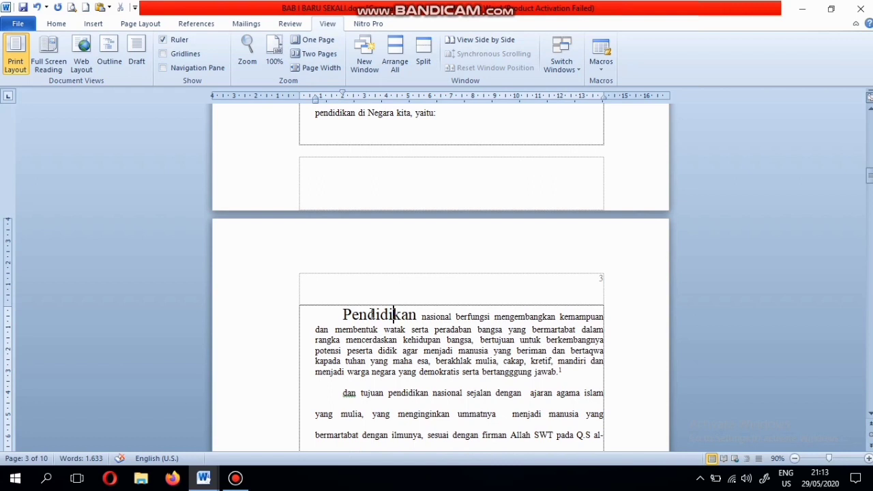
Shrink the font of the enlarged word "Pendidikan" by several steps
key("ctrl+bracketleft")
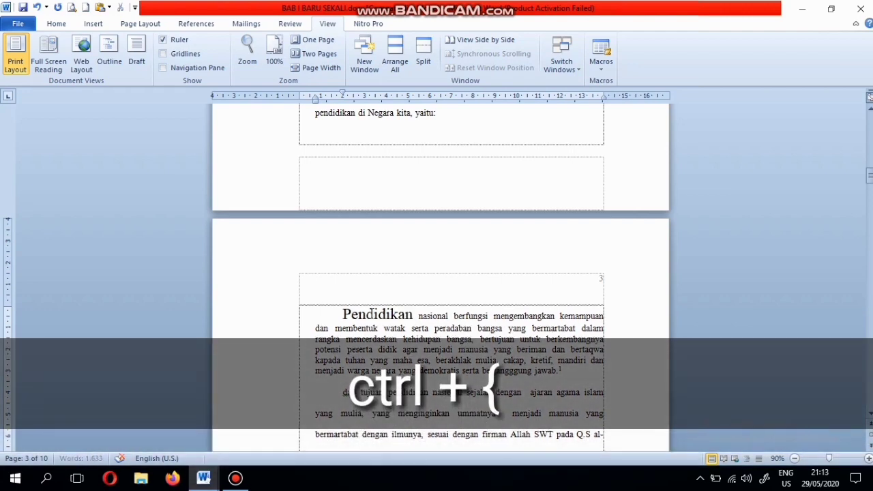
key("ctrl+bracketleft")
key("ctrl+bracketleft")
key("ctrl+bracketleft")
key("ctrl+bracketleft")
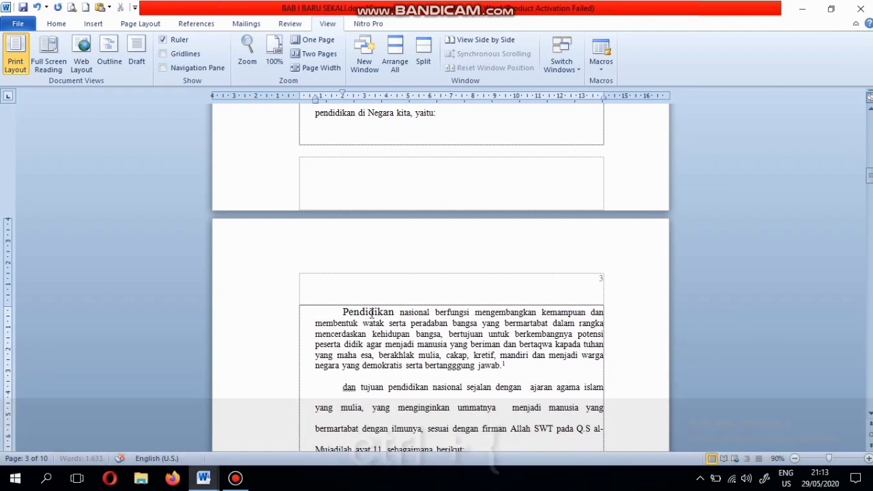
Enlarge the font of the word "Pendidikan" again, one step at a time
key("ctrl+bracketright")
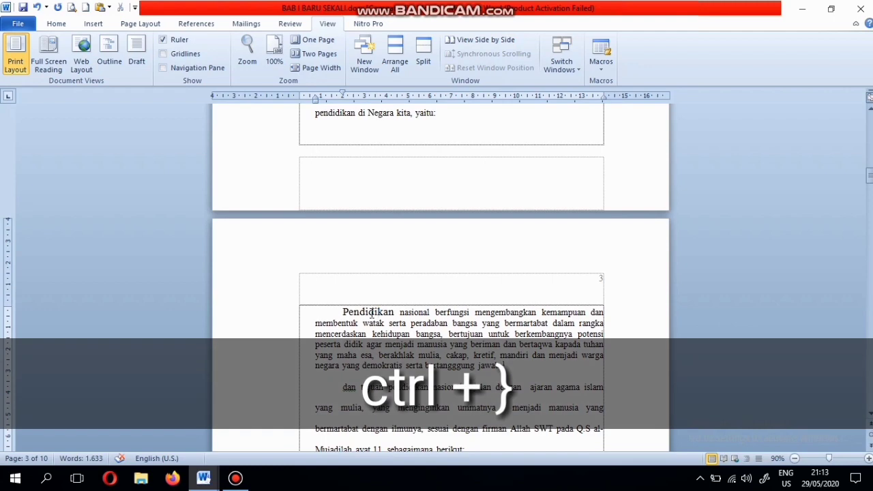
key("ctrl+bracketright")
key("ctrl+bracketright")
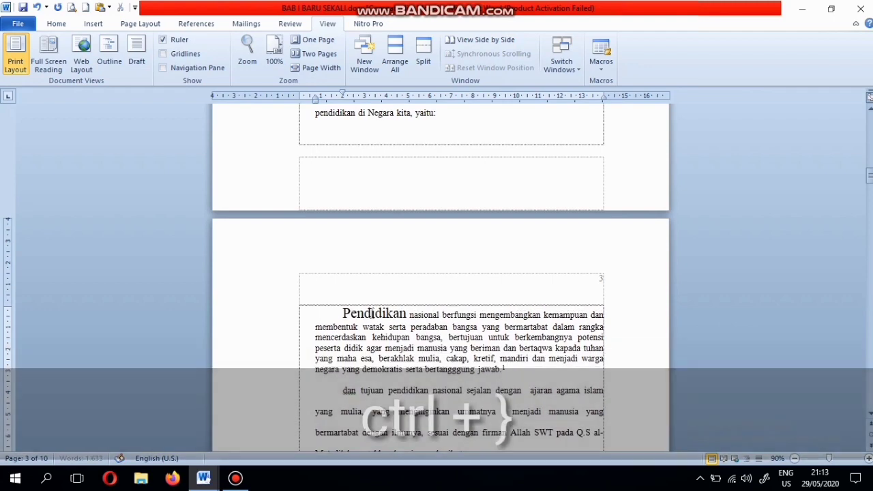
key("ctrl+bracketright")
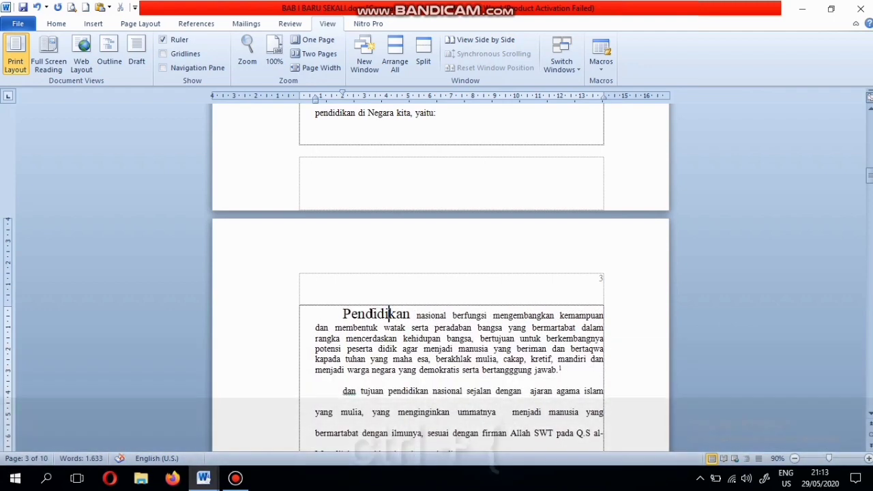
Shrink the word "Pendidikan" step by step until it matches the font size of the surrounding text
key("ctrl+bracketleft")
key("ctrl+bracketleft")
key("ctrl+bracketleft")
key("ctrl+bracketleft")
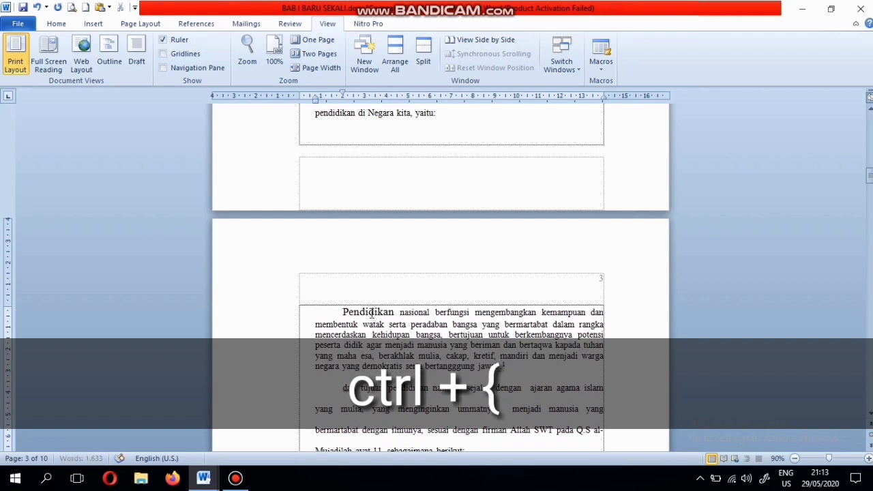
key("ctrl+bracketleft")
key("ctrl+bracketleft")
key("ctrl+bracketleft")
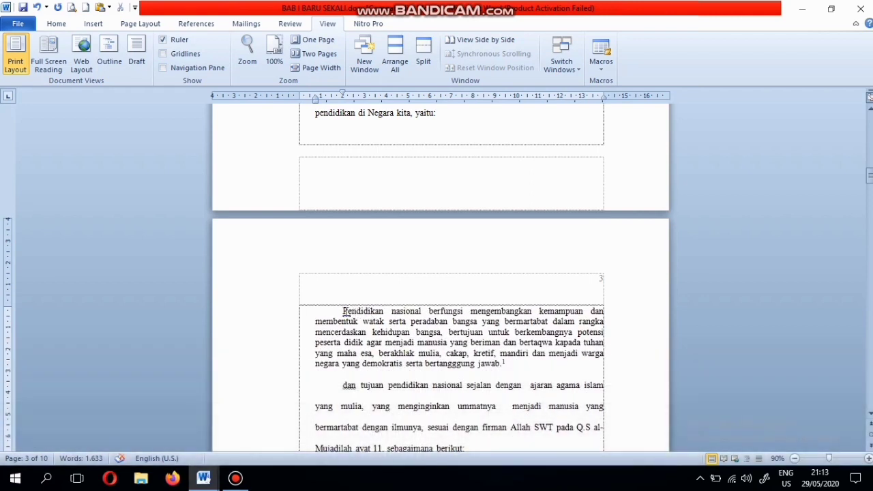
Select the whole first paragraph on page 3 and enlarge its font several steps
left_click_drag(345, 312, 500, 368)
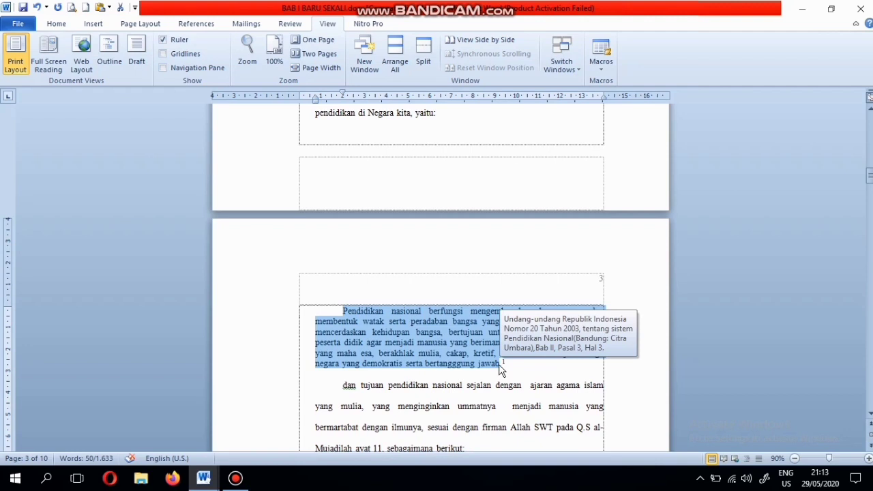
key("ctrl+shift+period")
key("ctrl+shift+period")
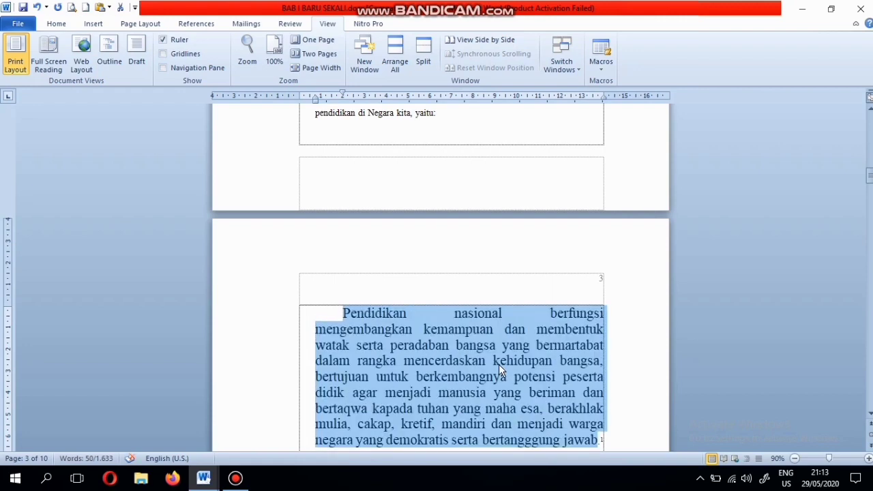
Shrink the enlarged paragraph's font step by step to its original size and clear the selection
key("ctrl+shift+comma")
key("ctrl+shift+comma")
key("ctrl+shift+comma")
key("ctrl+shift+comma")
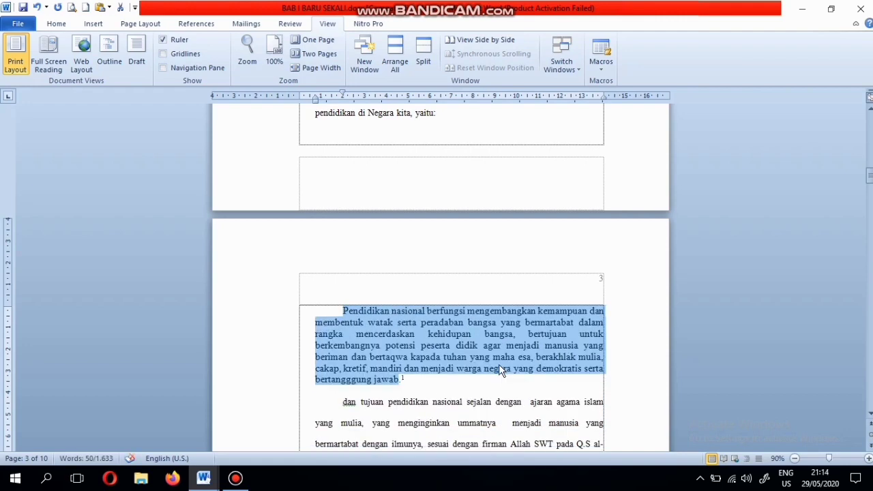
key("ctrl+shift+comma")
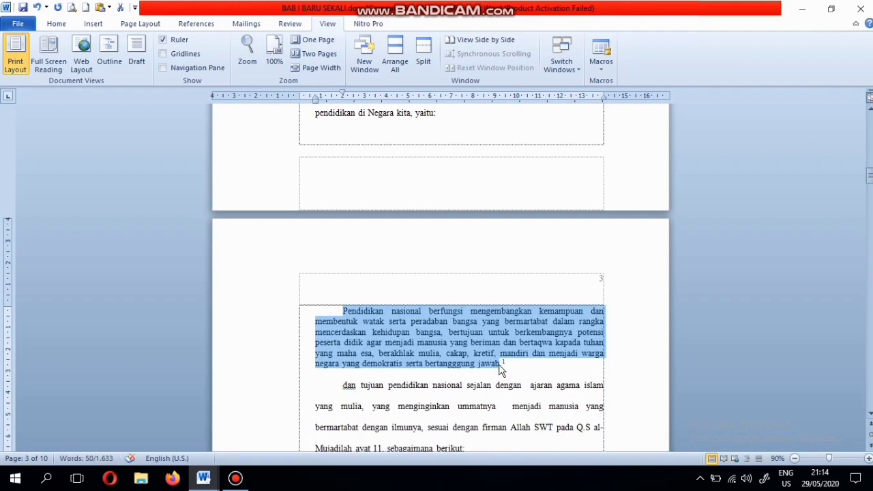
left_click(500, 367)
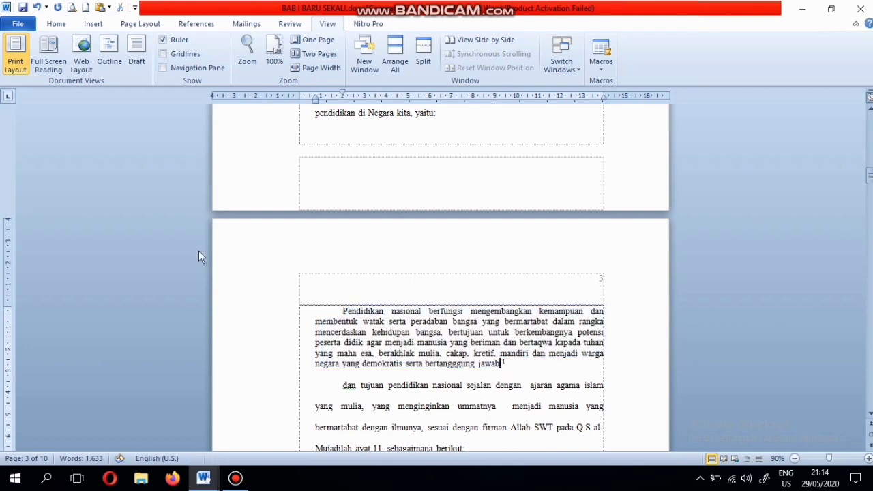
Select the 2 in "M2" on page 1, apply superscript to it, and remove the superscript
left_click(56, 25)
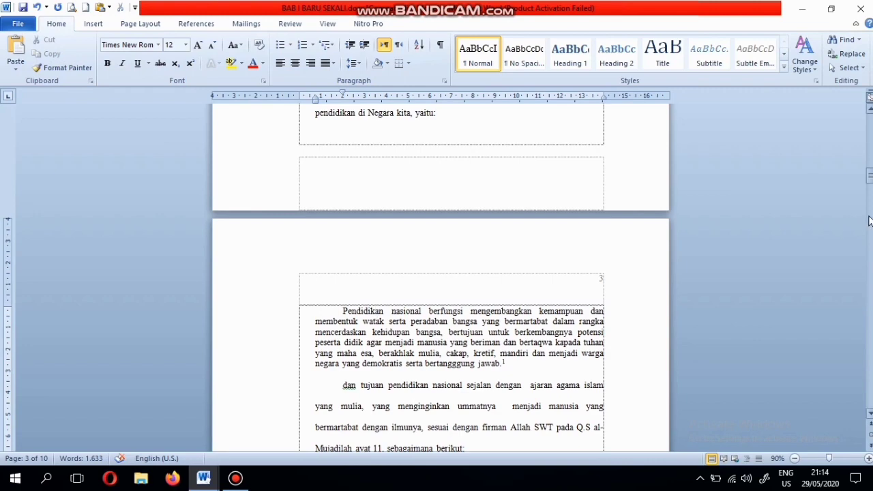
left_click_drag(869, 176, 869, 134)
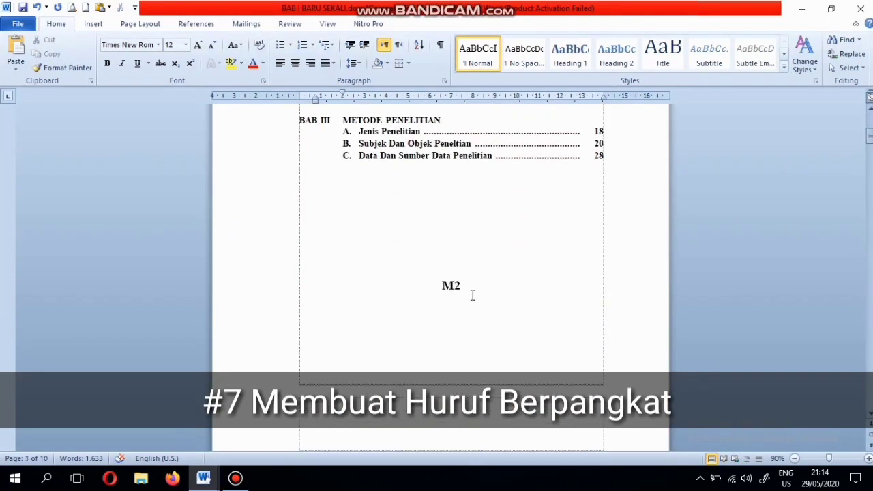
left_click(472, 287)
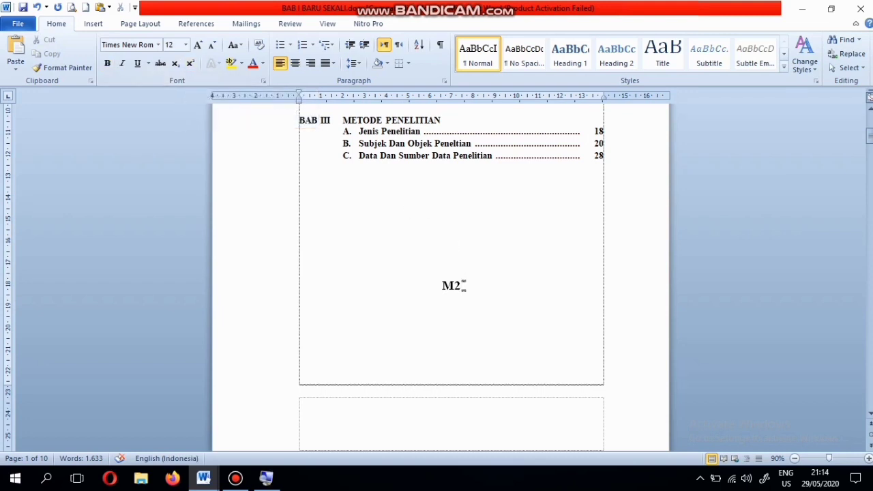
left_click_drag(462, 287, 453, 286)
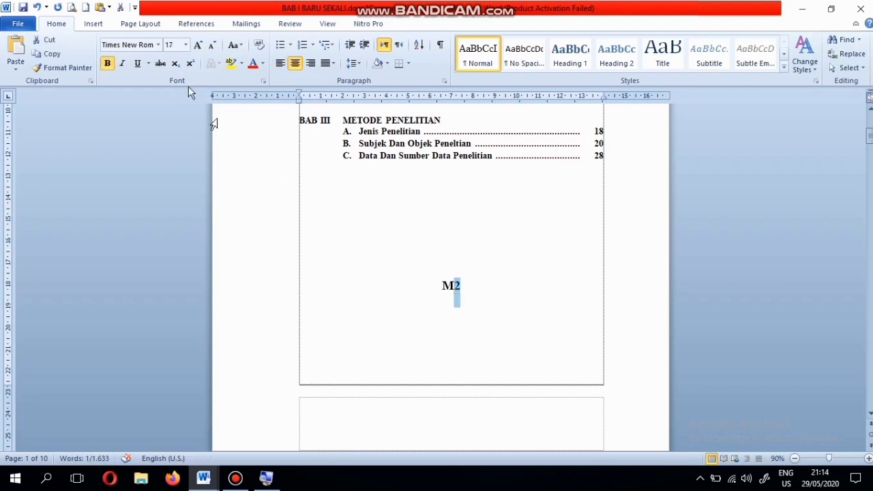
left_click(190, 64)
left_click(190, 63)
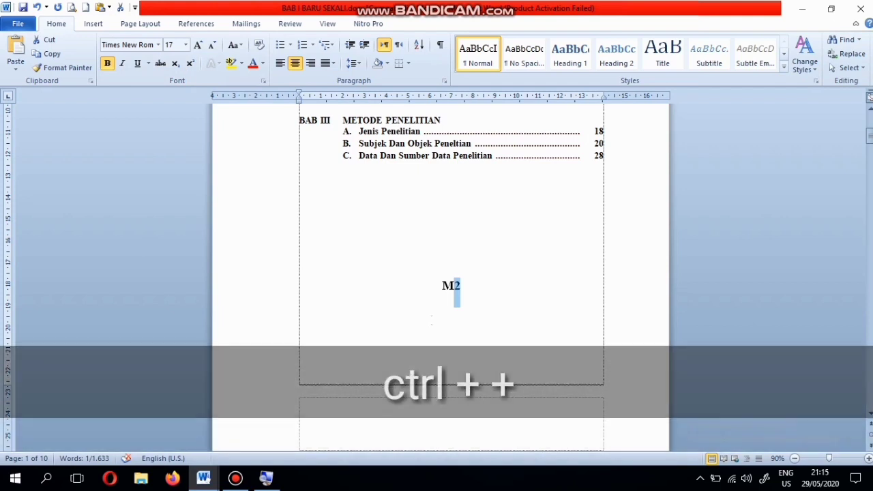
Switch the 2 in "M2" to subscript, and toggle superscript on it, finishing with the 2 as superscript
key("ctrl+equal")
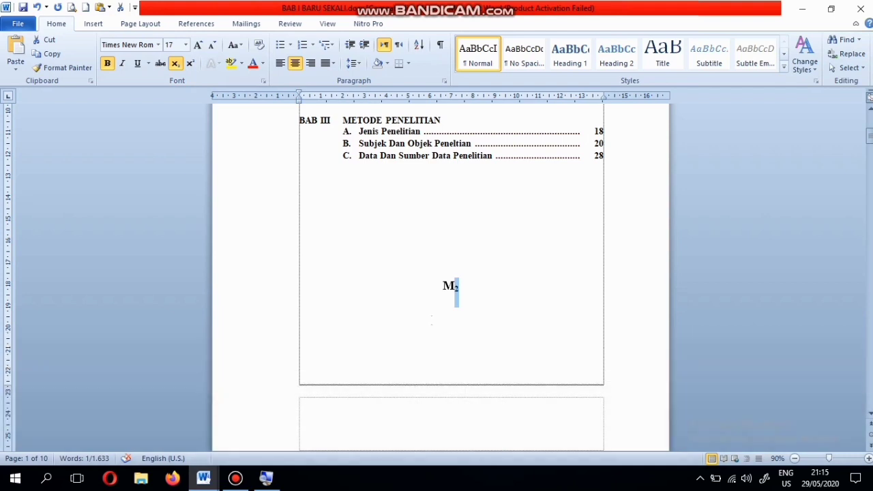
key("ctrl+shift+plus")
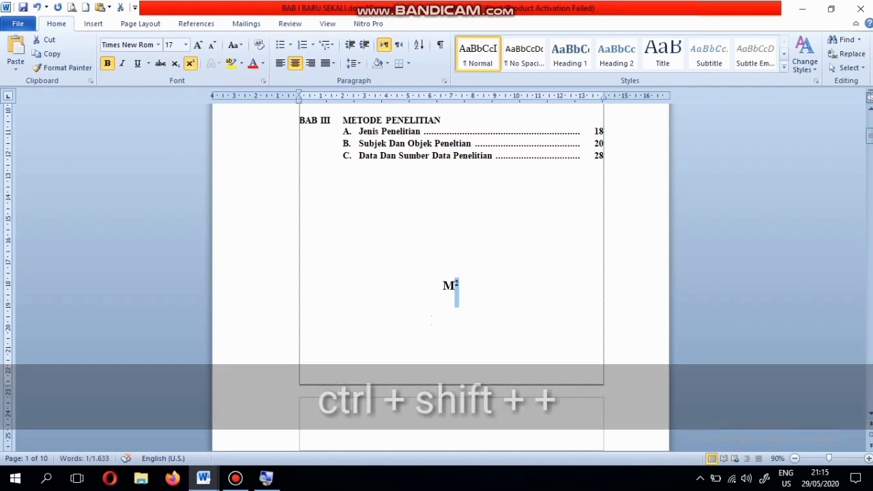
key("ctrl+shift+plus")
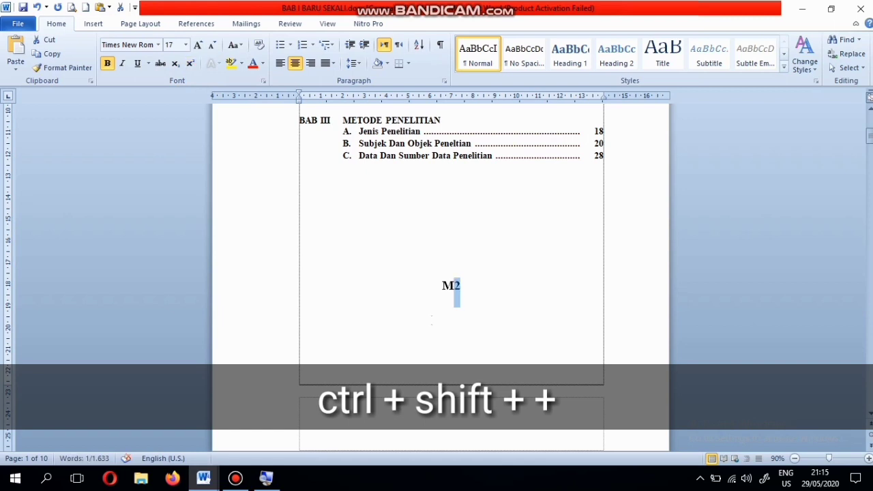
key("ctrl+shift+plus")
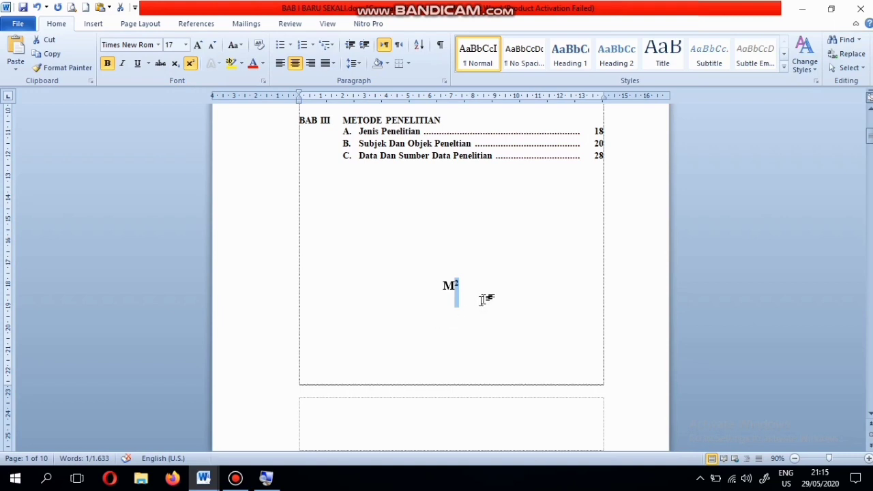
Replace the M² text on page 1 with "H2O" in normal characters
left_click_drag(485, 296, 442, 297)
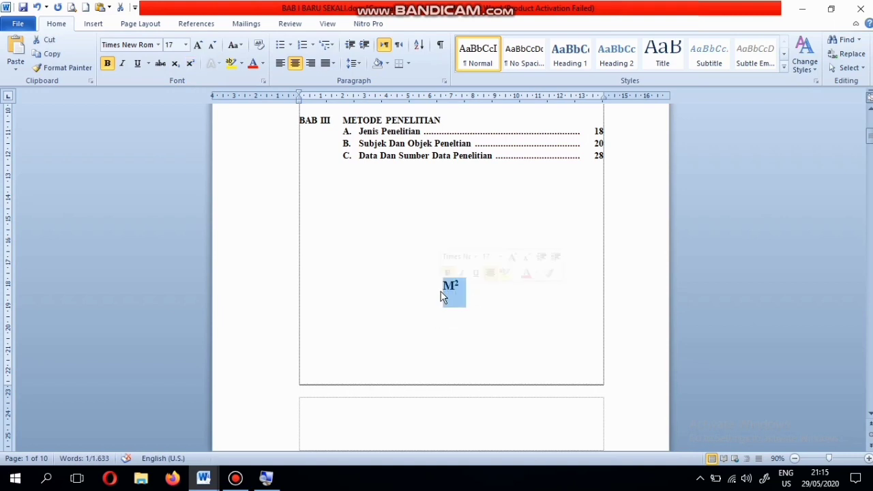
type("H2")
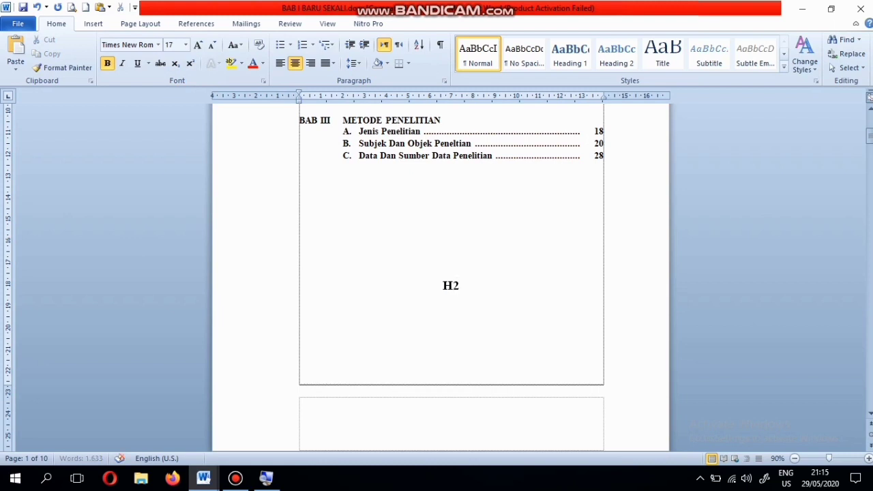
type("O")
key("BackSpace")
type("O")
key("BackSpace")
type("O")
key("BackSpace")
type("O")
Apply and remove superscript on the 2 in "H2O", and do the same with subscript
left_click(455, 285)
key("shift+Left")
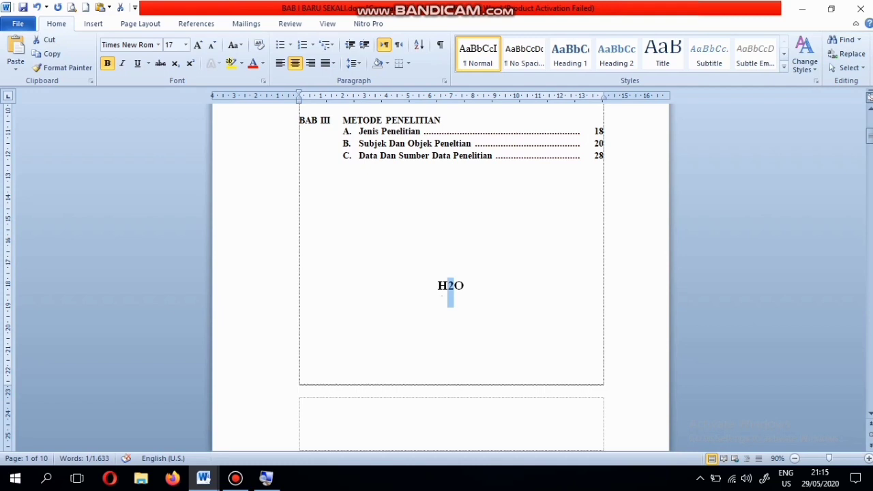
key("ctrl+shift+equal")
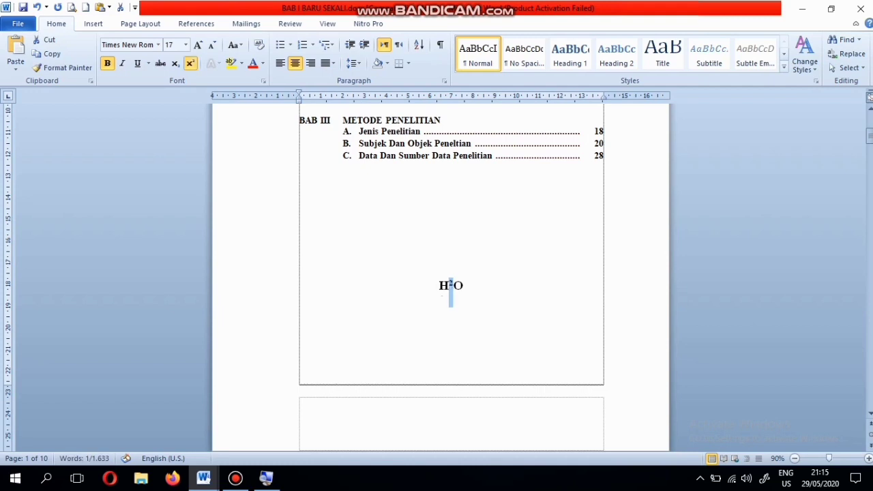
key("ctrl+shift+equal")
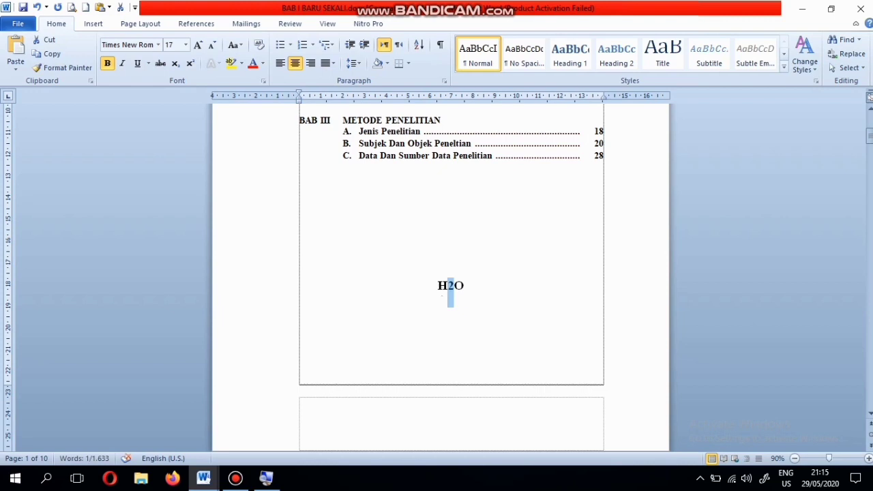
key("ctrl+equal")
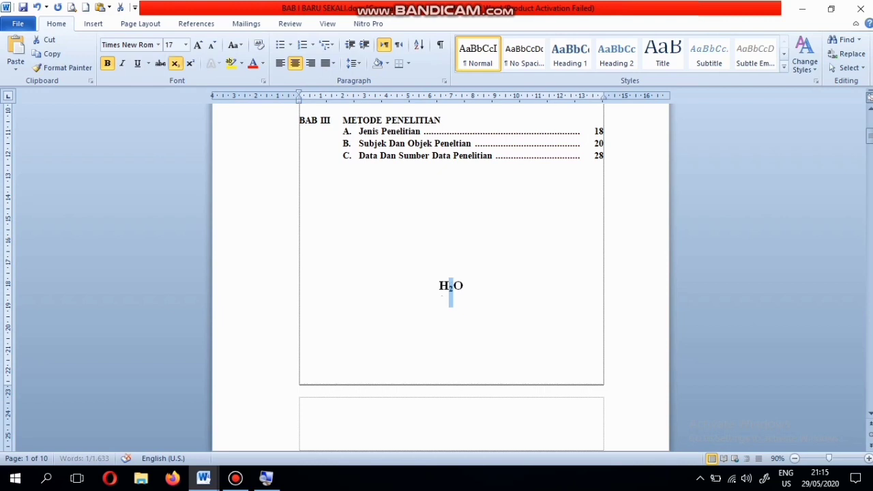
key("ctrl+equal")
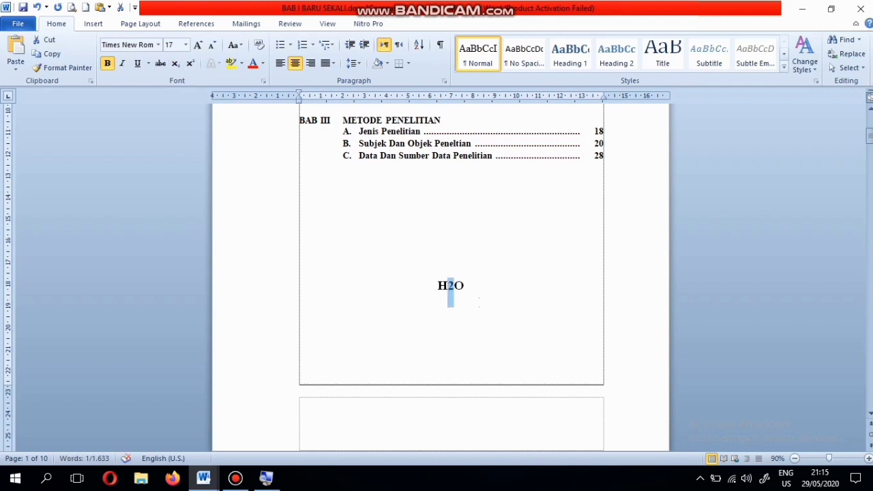
Select the first paragraph under "Latar Belakang Masalah" on page 2 and clear the selection
left_click(479, 302)
scroll(479, 302, "down", 10)
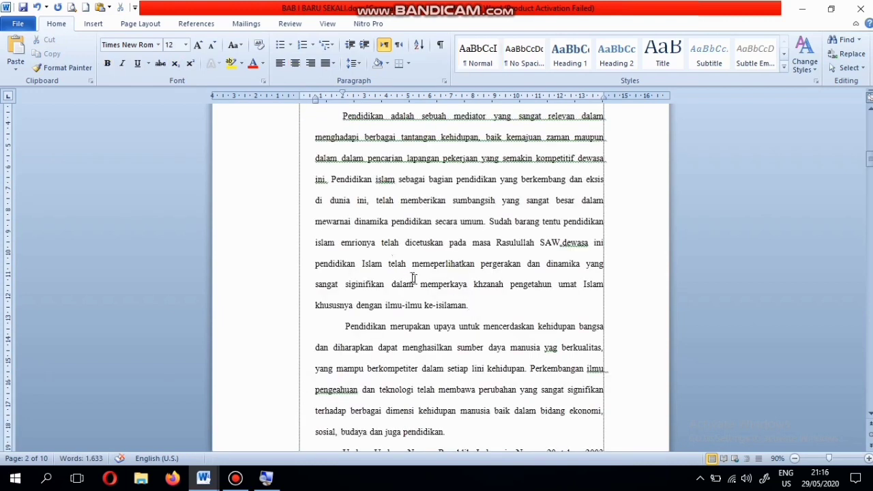
left_click(479, 302)
left_click_drag(343, 116, 469, 305)
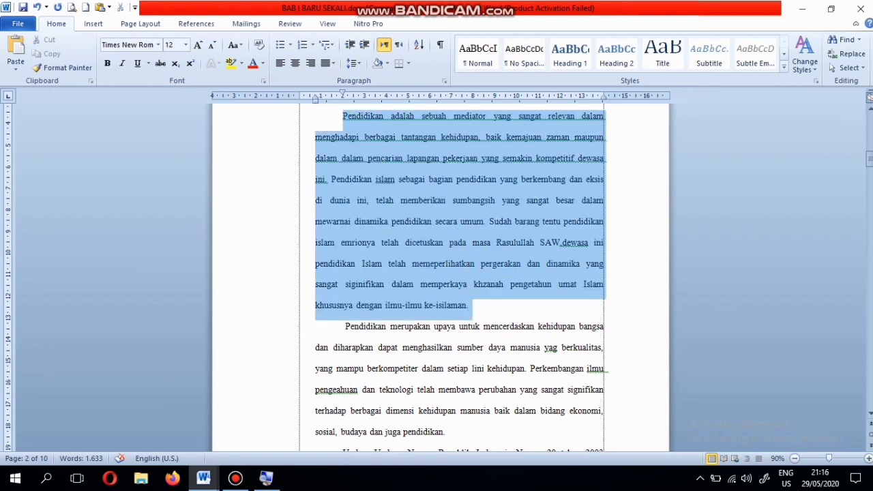
left_click(476, 312)
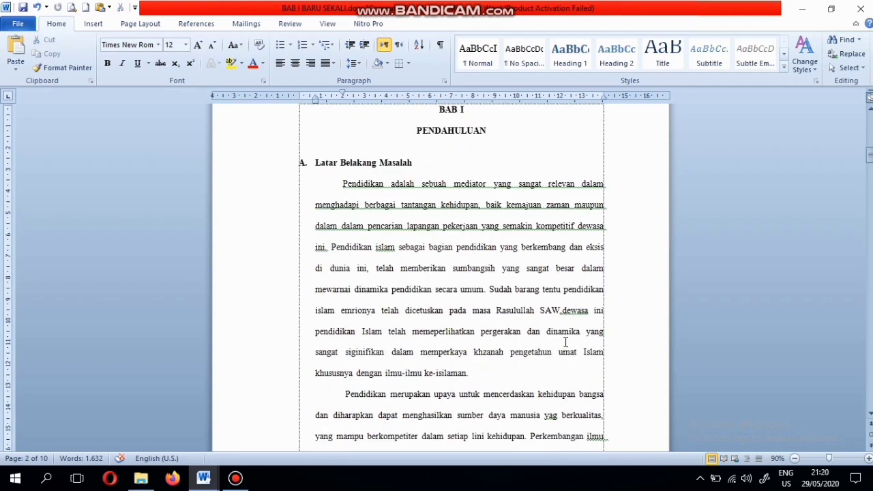
Insert a footnote at the end of the first "Latar Belakang Masalah" paragraph with an author's name and italic placeholder text "jkklhkllklk"
key("ctrl+alt+f")
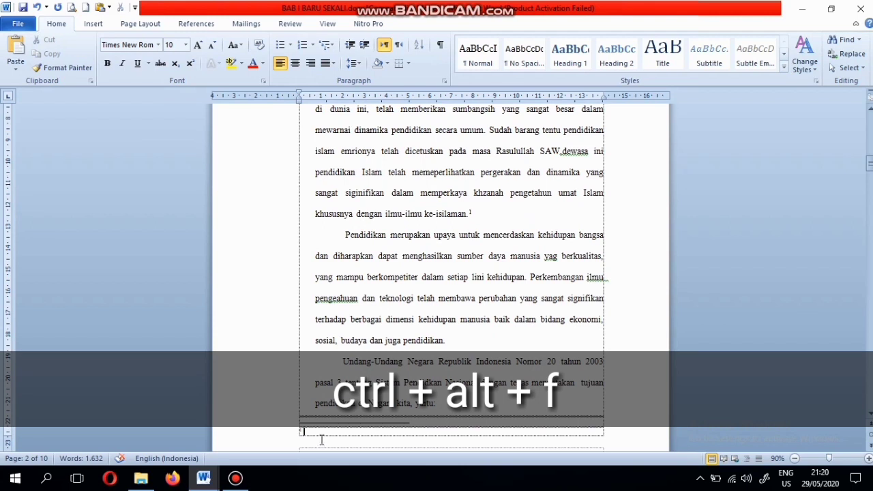
type("mirza, jkklhklllklk")
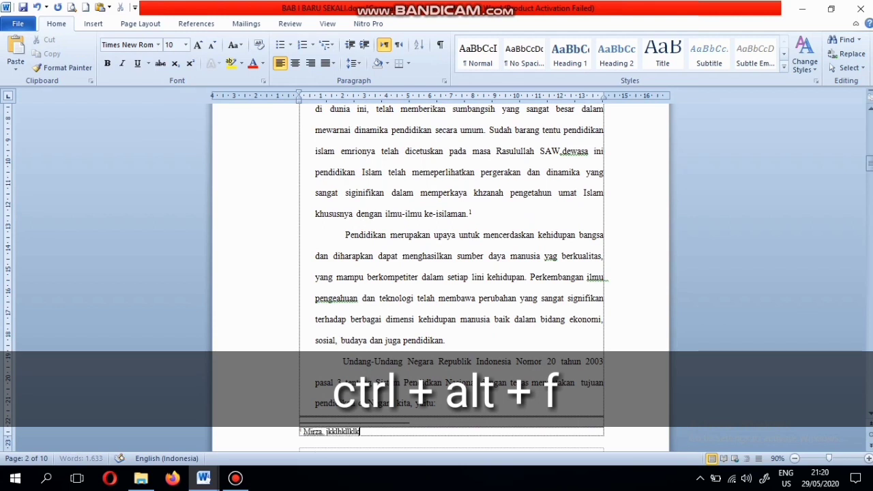
left_click_drag(359, 431, 326, 429)
key("ctrl+i")
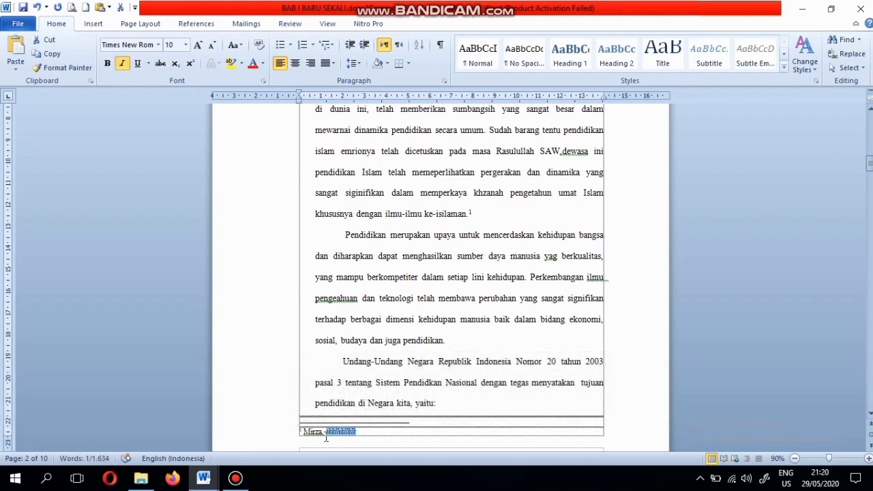
Delete the footnote reference after "ke-isilaman." at the end of the first paragraph
left_click(481, 222)
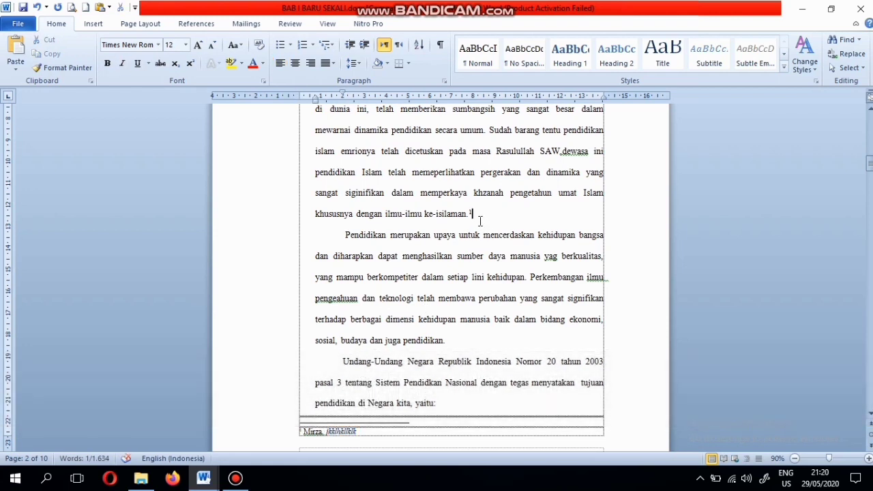
key("BackSpace")
key("ctrl+alt+f")
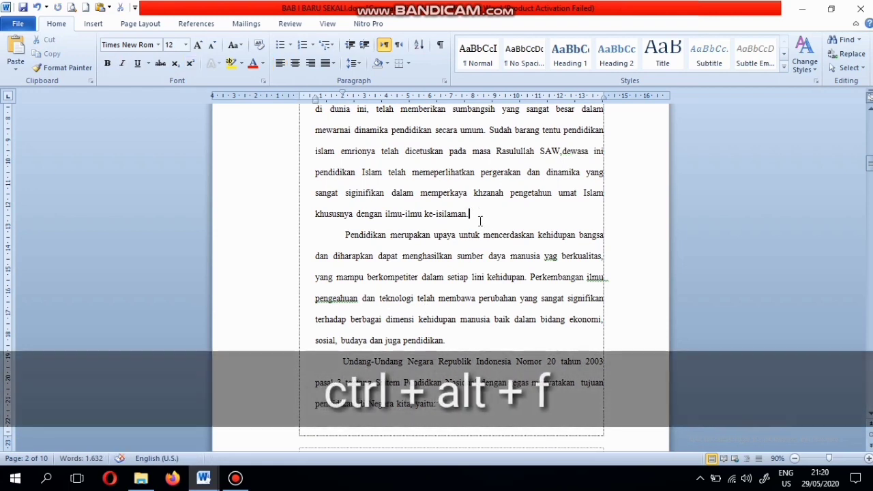
Create a new blank document and reduce its zoom to 30%
key("ctrl+n")
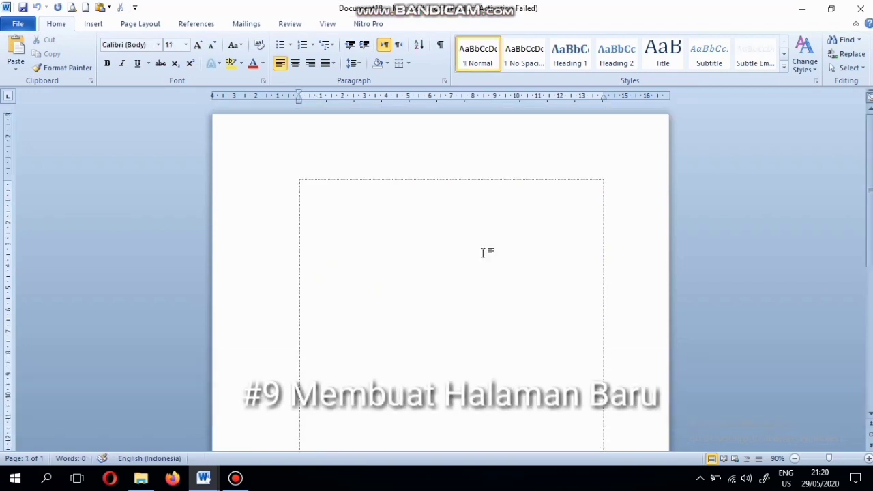
left_click(794, 458)
left_click(794, 458)
left_click(794, 458)
left_click(795, 458)
left_click(795, 458)
left_click(794, 459)
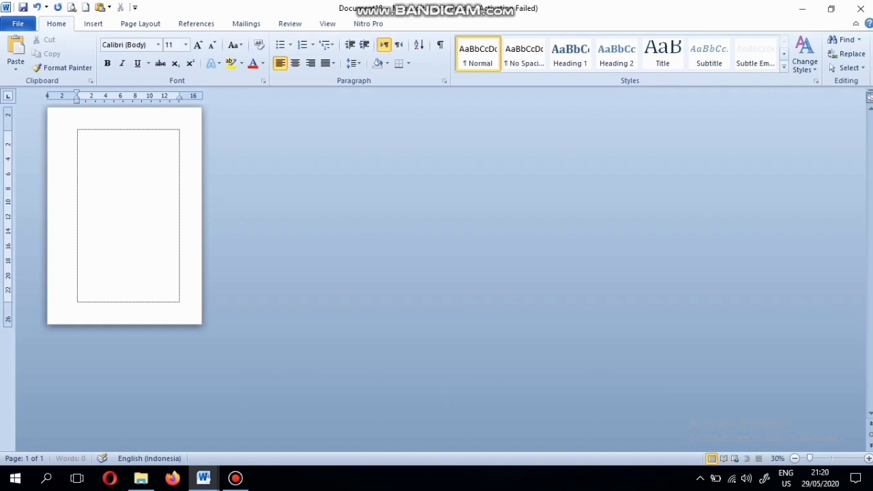
Insert page breaks in the blank document until it has 13 pages
key("ctrl+Return")
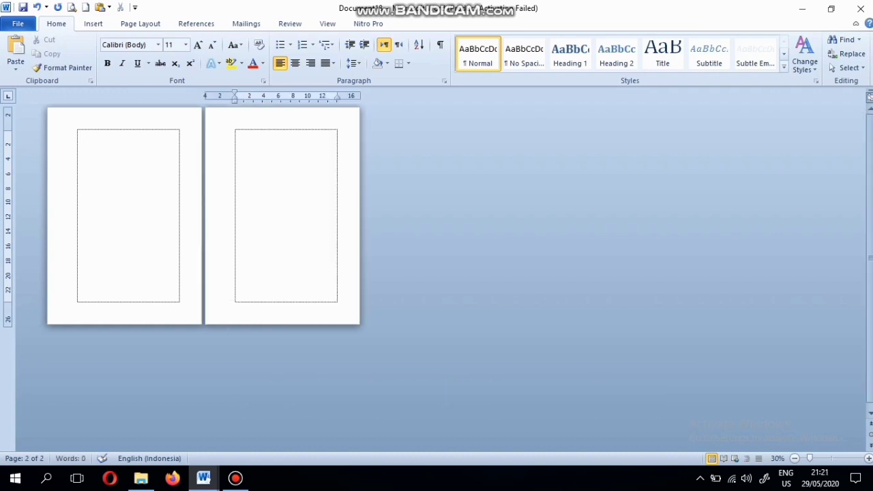
key("ctrl+Return")
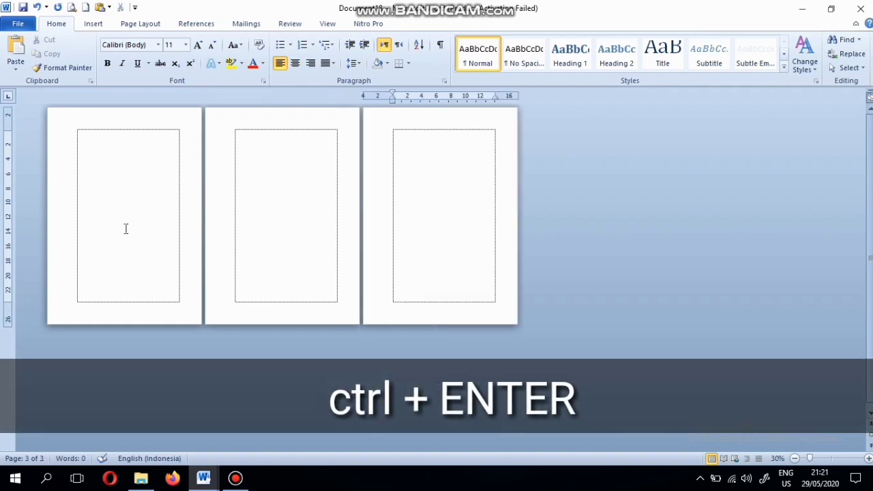
key("ctrl+Return")
key("ctrl+Return")
key("ctrl+Return")
key("ctrl+Return")
key("ctrl+Return")
key("ctrl+Return")
key("ctrl+Return")
key("ctrl+Return")
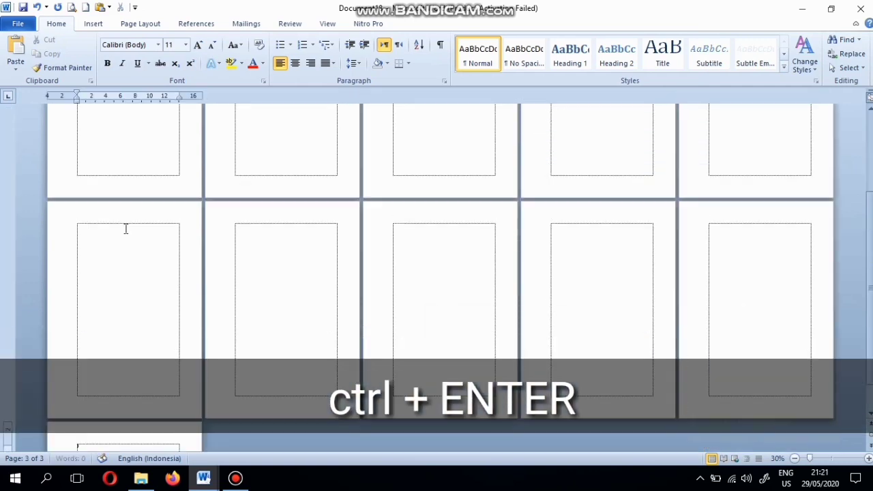
key("ctrl+Return")
key("ctrl+Return")
Remove all the inserted page breaks so only the first blank page is left
key("BackSpace")
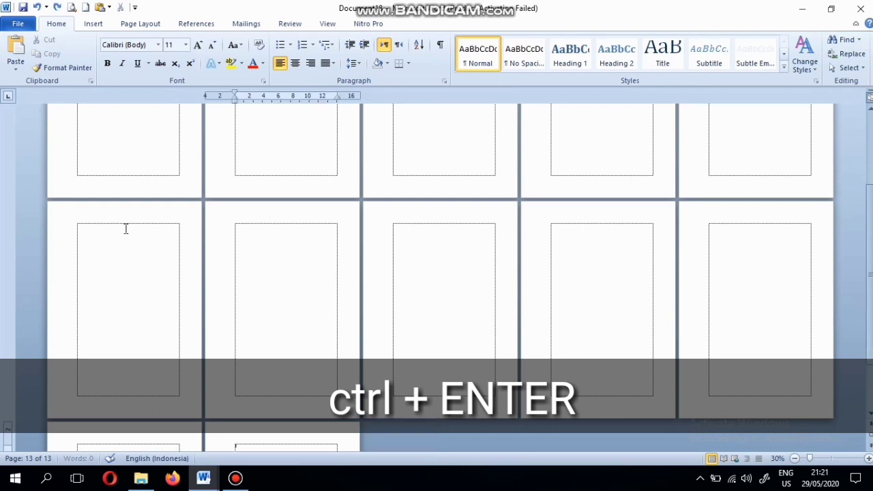
key("BackSpace")
key("BackSpace")
key("BackSpace")
key("BackSpace")
key("BackSpace")
key("BackSpace")
key("BackSpace")
key("BackSpace")
key("BackSpace")
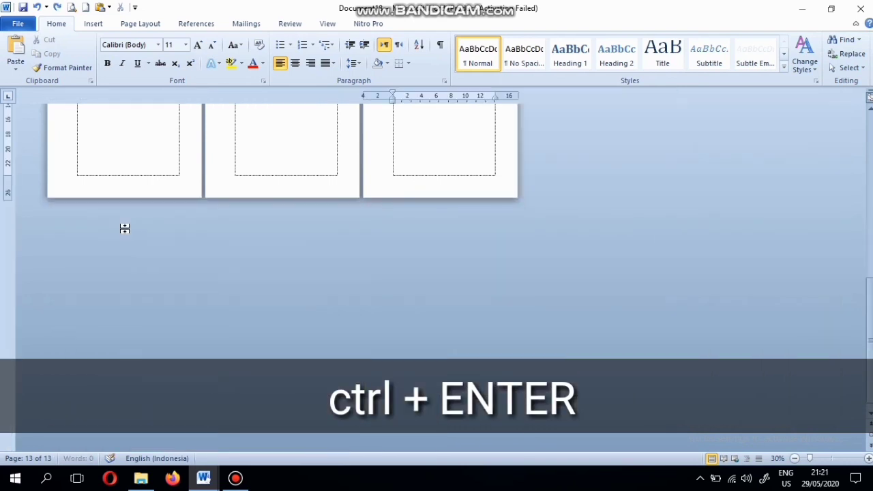
key("BackSpace")
key("BackSpace")
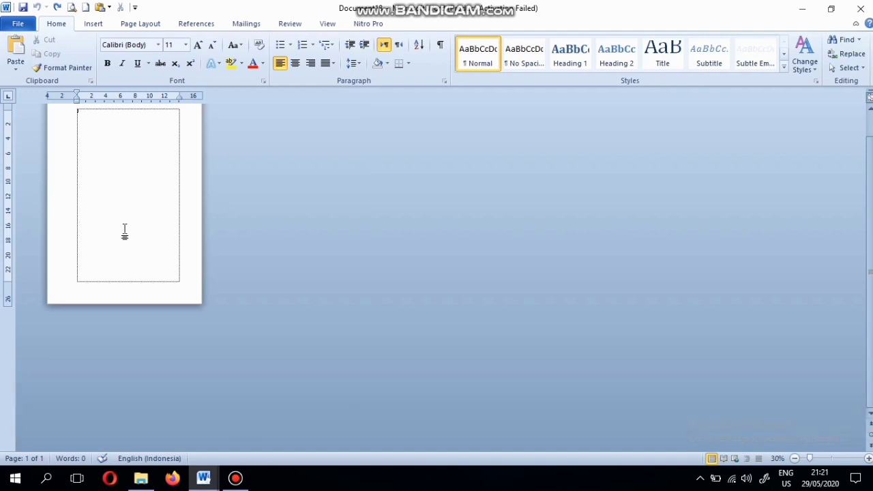
Insert page breaks again until the empty document has 12 pages
key("ctrl+Return")
key("ctrl+Return")
key("ctrl+Return")
key("ctrl+Return")
key("ctrl+Return")
key("ctrl+Return")
key("ctrl+Return")
key("ctrl+Return")
key("ctrl+Return")
key("ctrl+Return")
key("ctrl+Return")
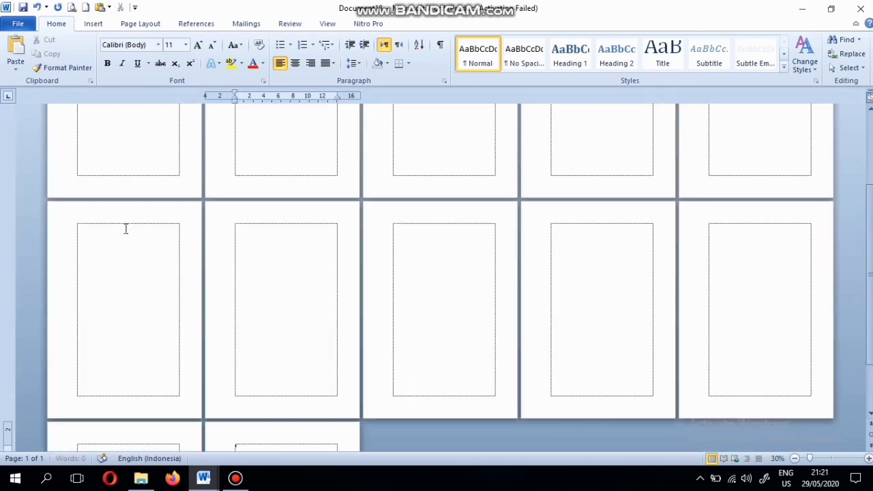
Delete the second series of page breaks, reducing the document to one page
key("BackSpace")
key("BackSpace")
key("BackSpace")
key("BackSpace")
key("BackSpace")
key("BackSpace")
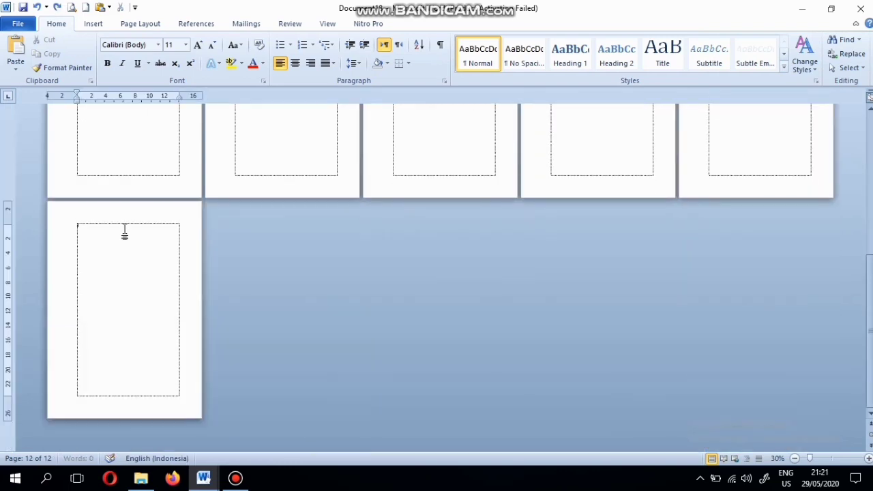
key("BackSpace")
key("BackSpace")
key("BackSpace")
key("BackSpace")
key("BackSpace")
key("BackSpace")
key("BackSpace")
key("BackSpace")
key("BackSpace")
key("BackSpace")
key("BackSpace")
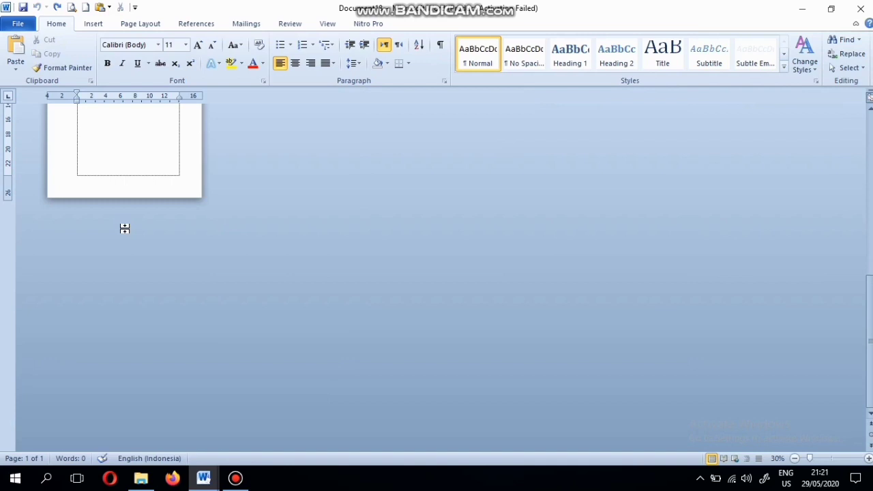
At 100% zoom, write "L;jl;j;lj;lj;lkhj" centred in the blank area a few lines below the page's top margin
left_click(868, 458)
left_click(868, 458)
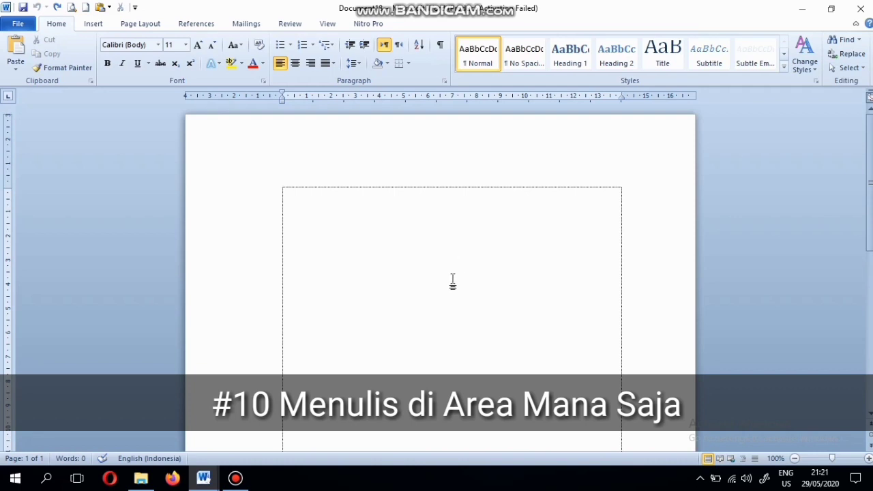
double_click(452, 280)
type("L;jl;")
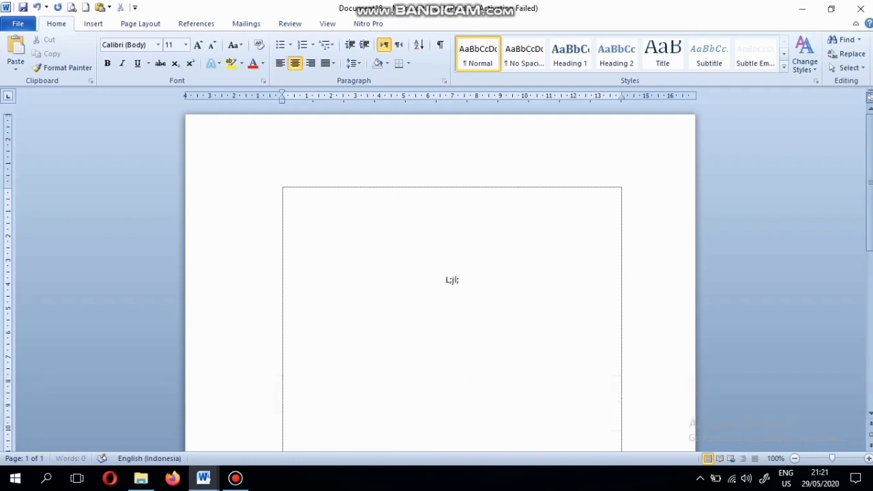
type("j;lj;lj;lkhj")
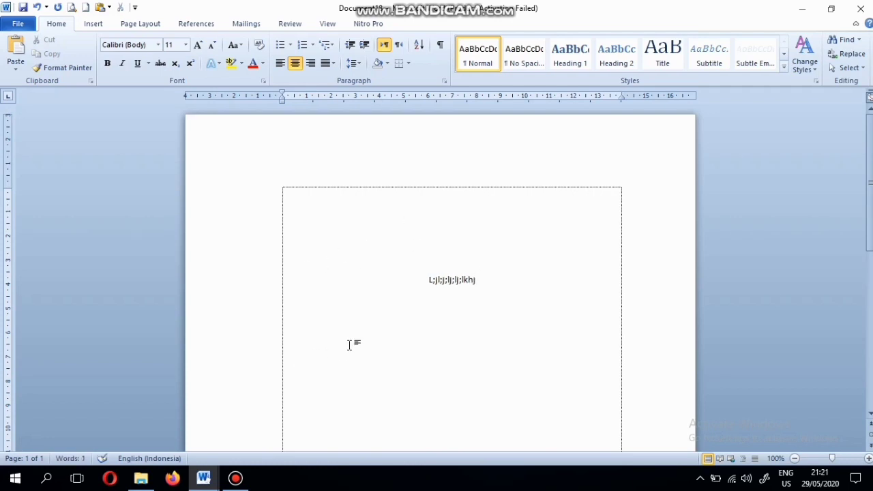
Write "Lj;lj;lj;lj;j;/" near the left margin below the centred text, and "L;j;lj;l" centred on the page's first line
double_click(315, 369)
type("Lj;lj;lj;lj;/")
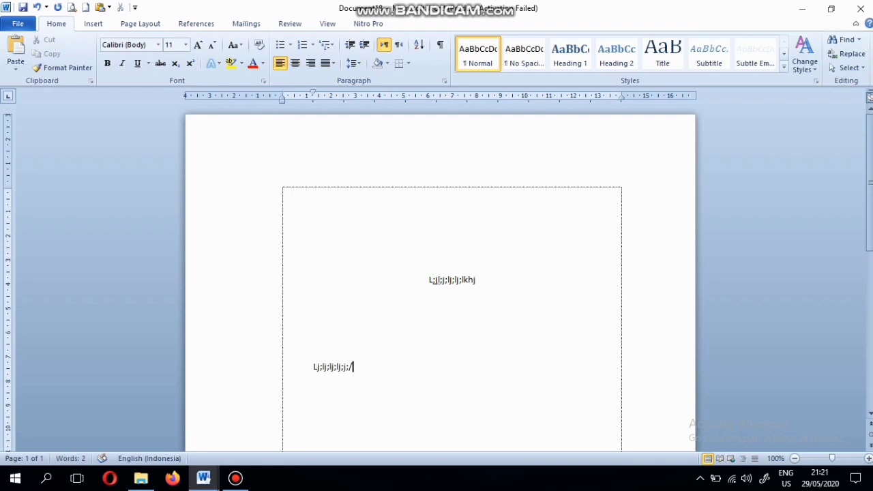
double_click(452, 208)
type("L;j;lj;l")
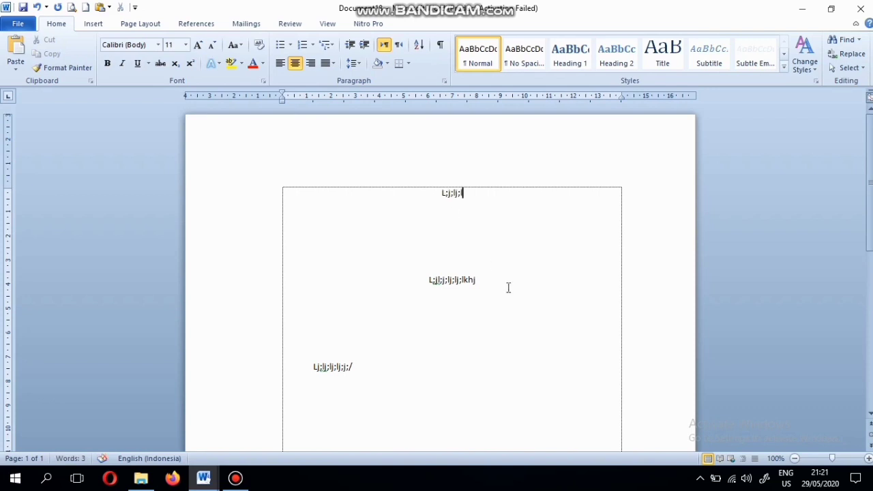
Add "Mj;lj;" on the right above the middle text, "lmj;l;l;l" on the right of the lowest line, and "jljkjjoj" centred between the lower lines
type("Mj;lj;")
double_click(535, 362)
type("lmj;l;l;l")
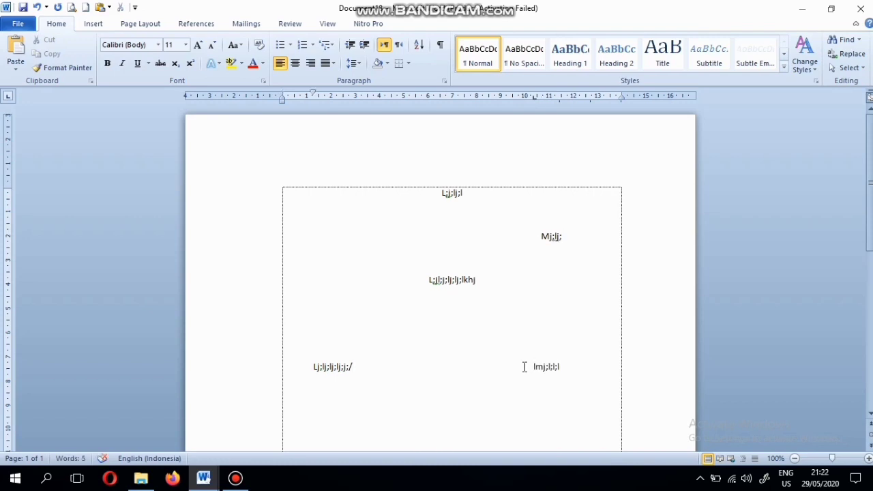
double_click(442, 331)
type("jljkjjoj")
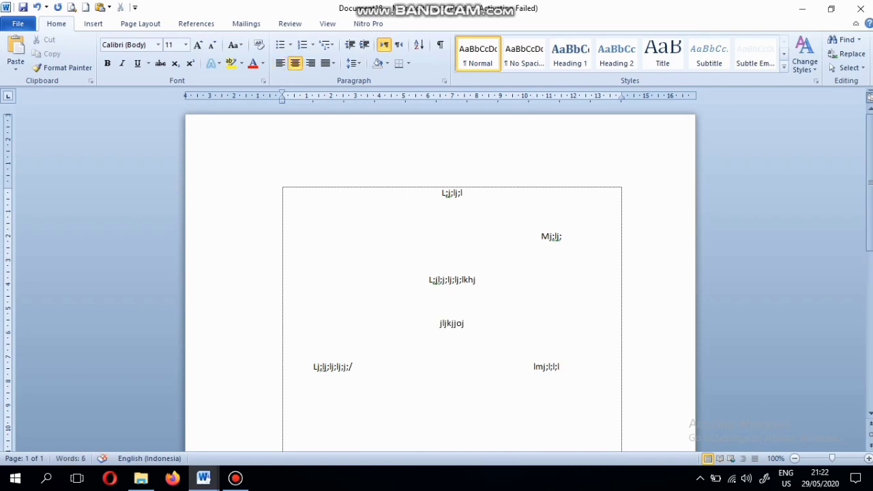